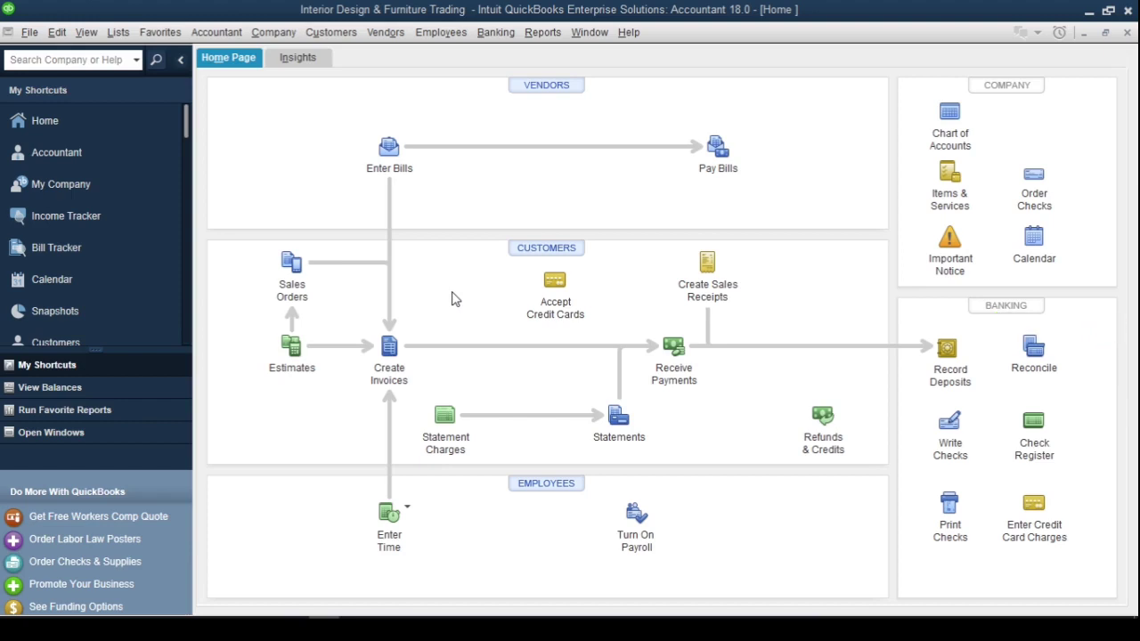
Open the Customer Type List and add a Residential customer type
click(118, 33)
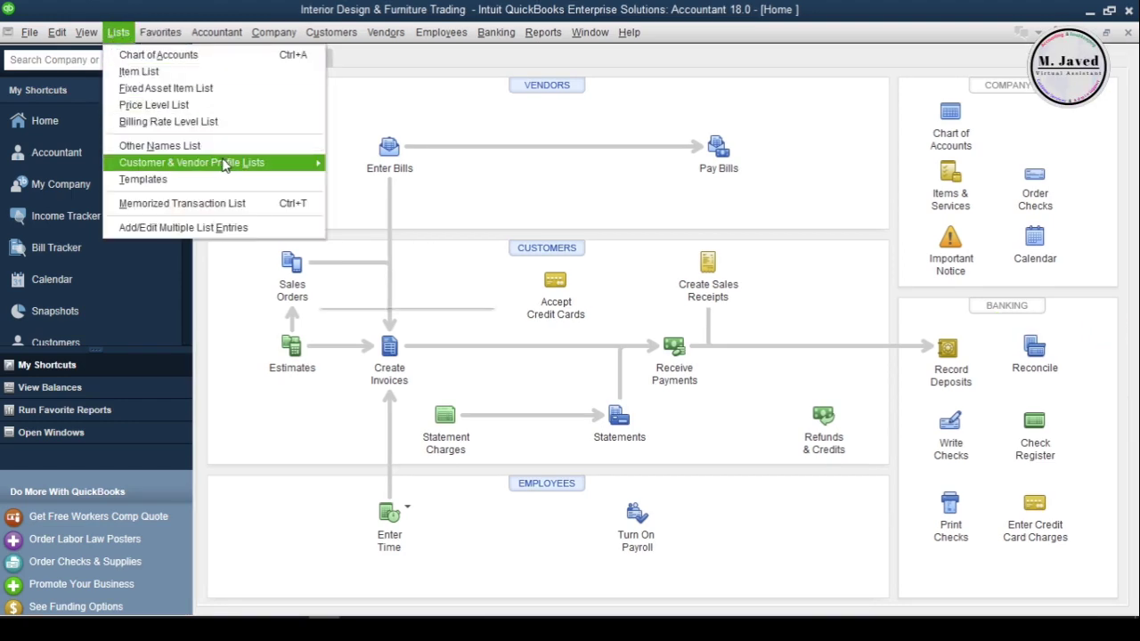
mouse_move(267, 163)
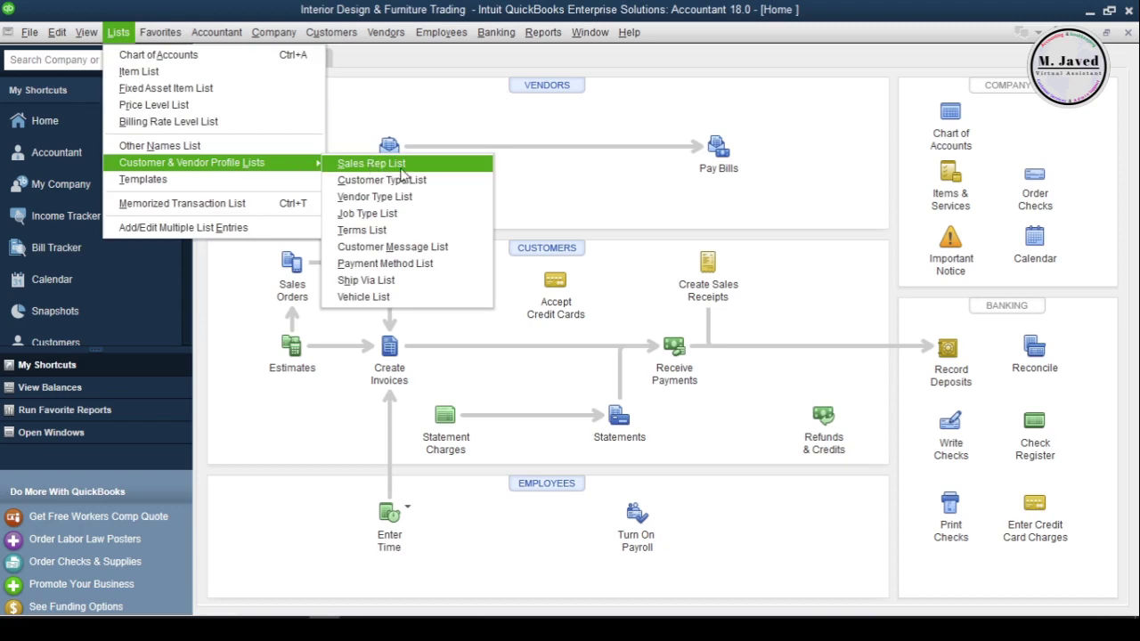
click(445, 182)
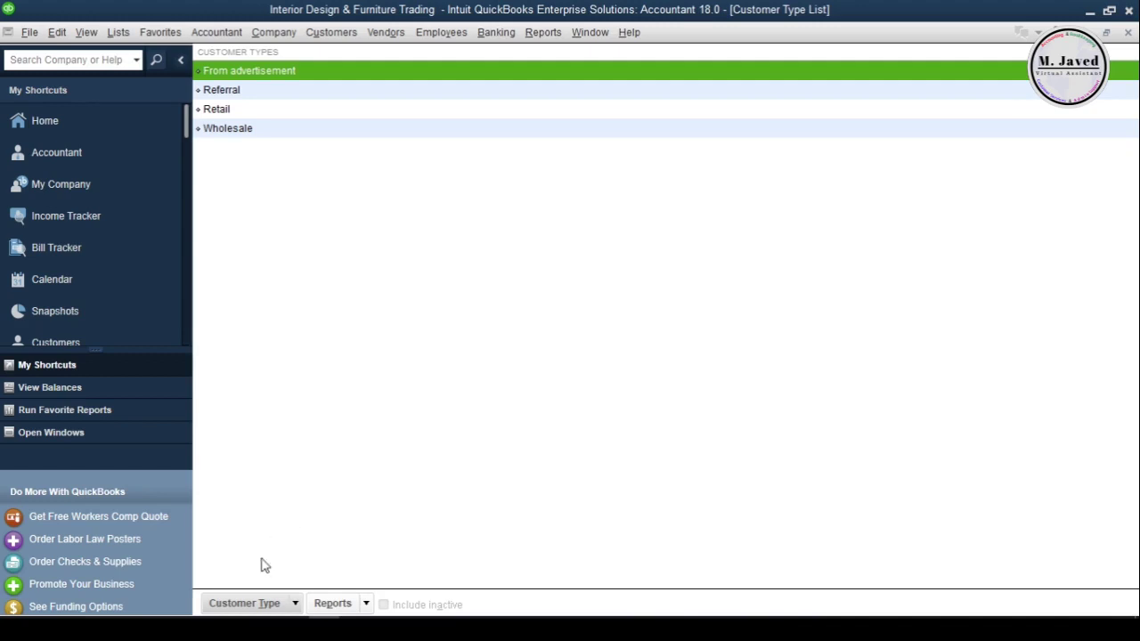
click(247, 605)
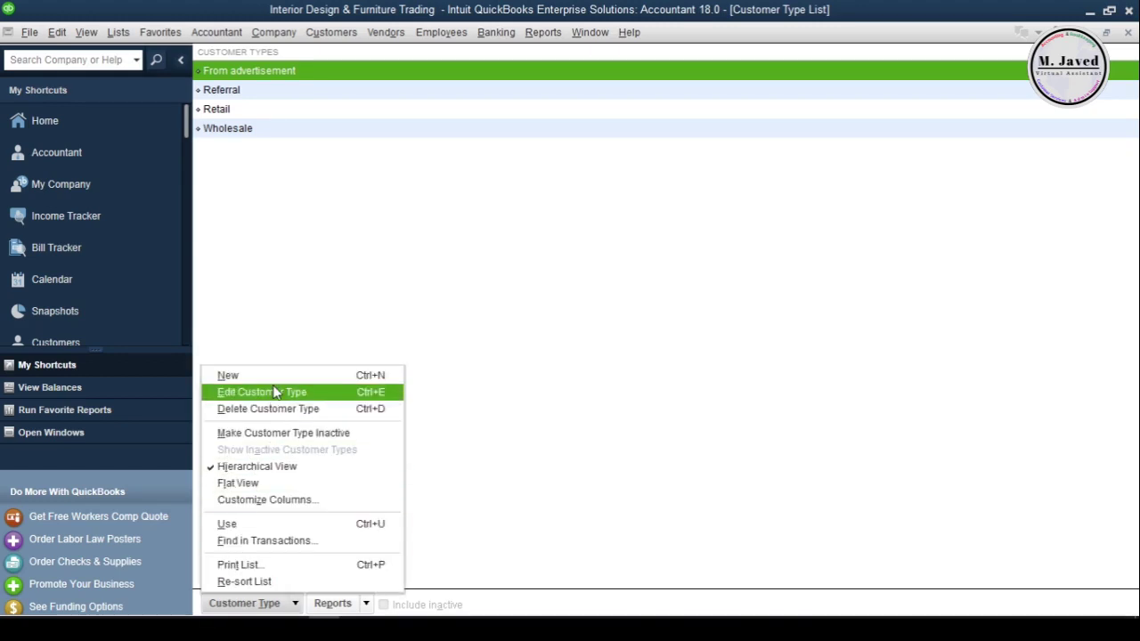
click(228, 376)
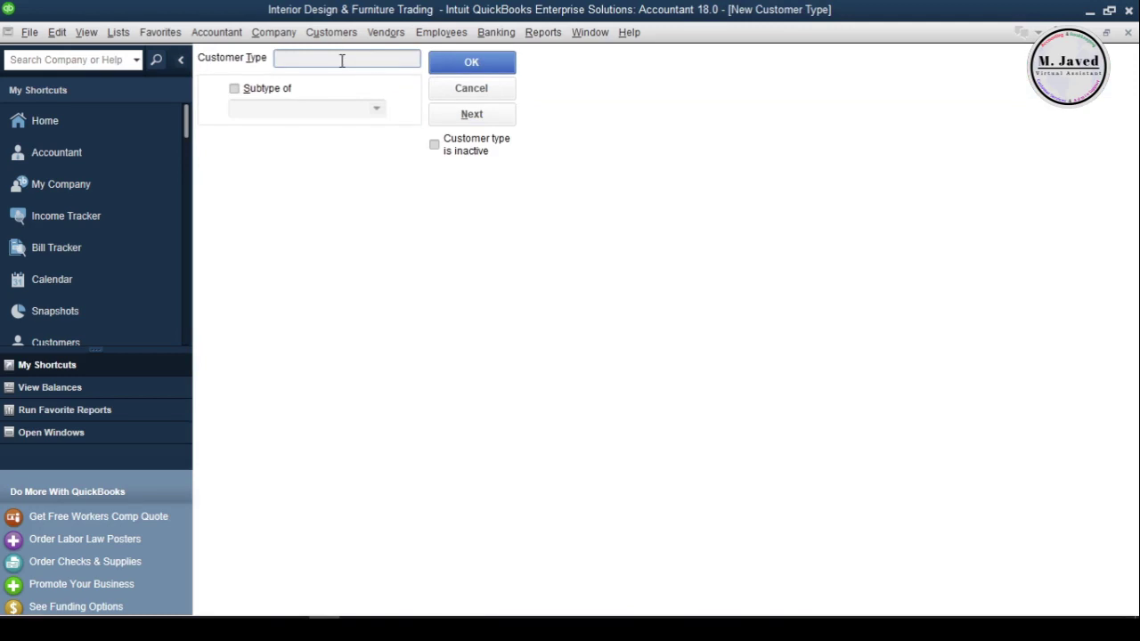
text(Residential)
click(468, 62)
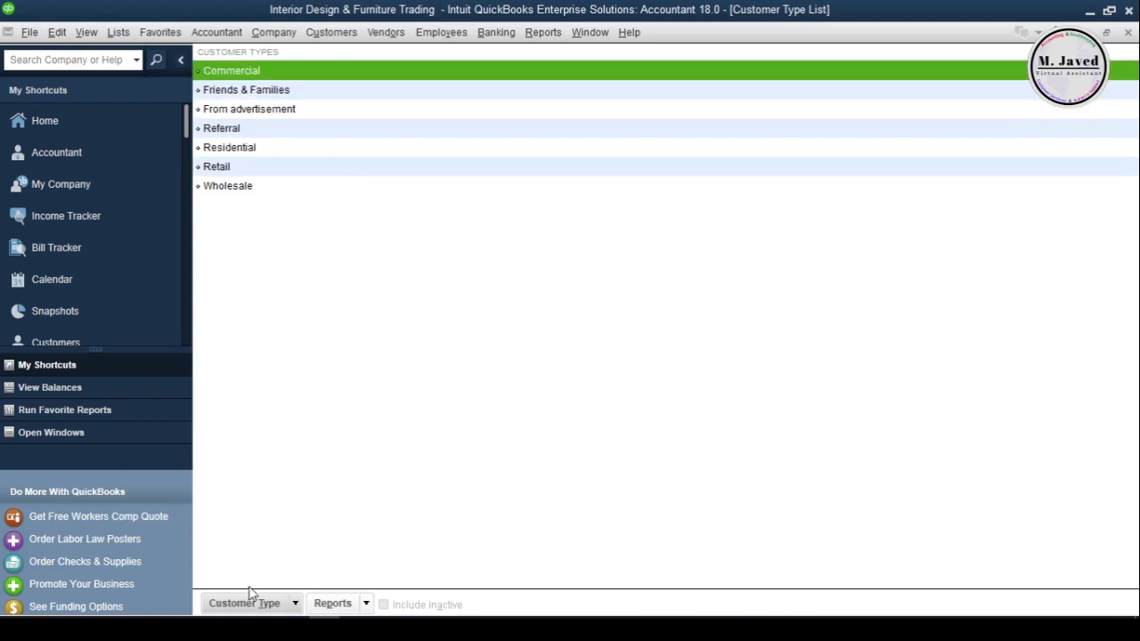
Add a Hotels & Casinos customer type as a subtype of Commercial
click(250, 604)
click(268, 381)
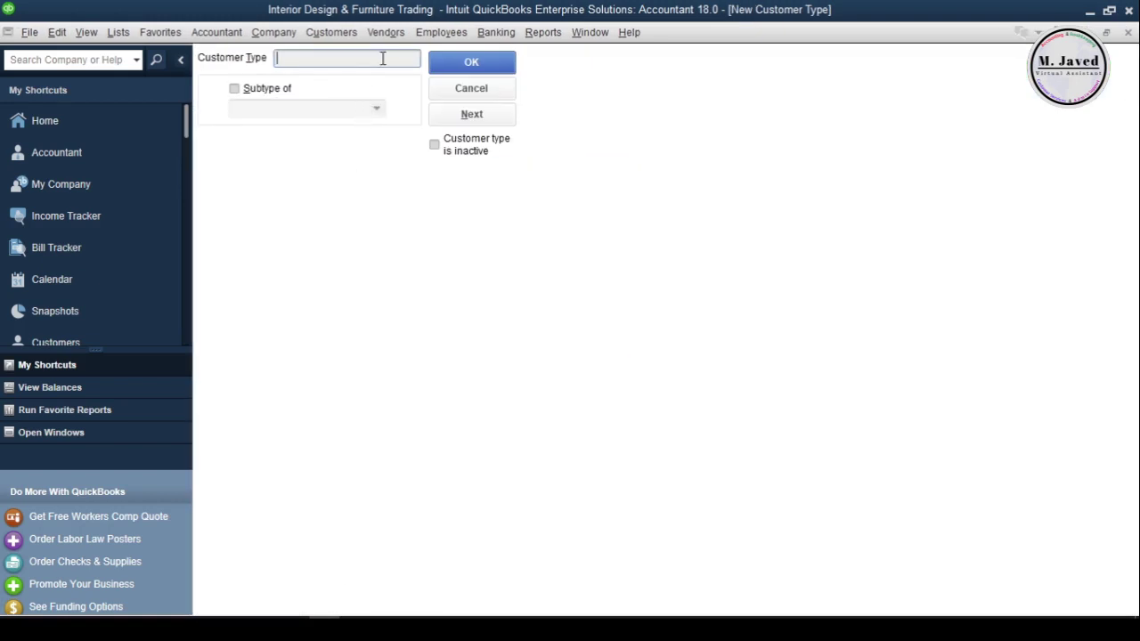
text(Hotels & Casinos)
click(235, 89)
click(379, 111)
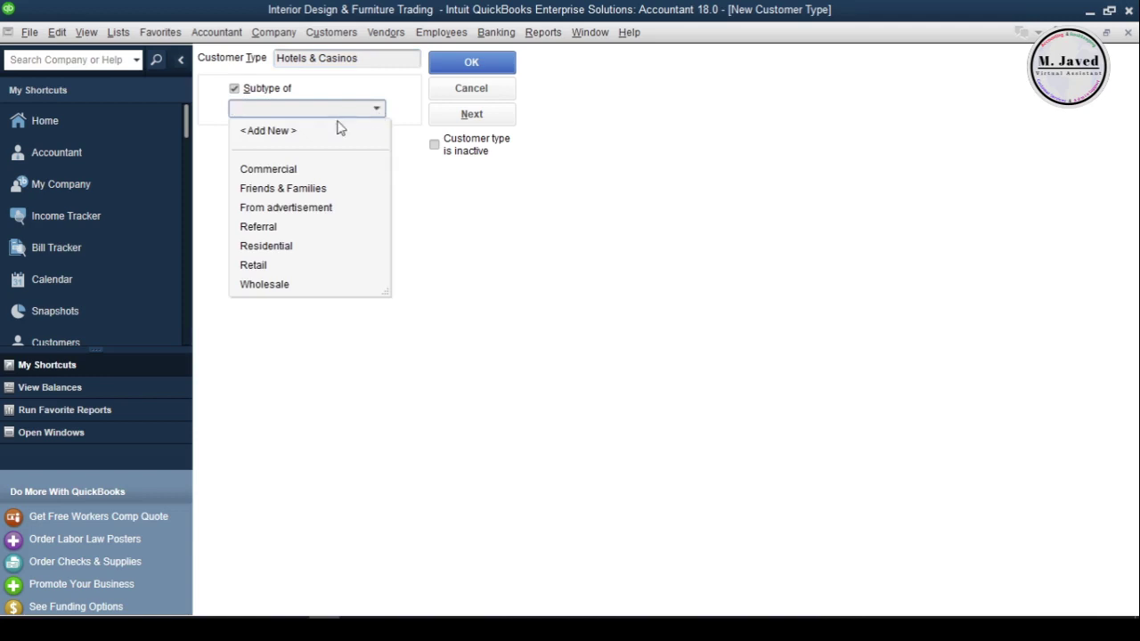
click(313, 175)
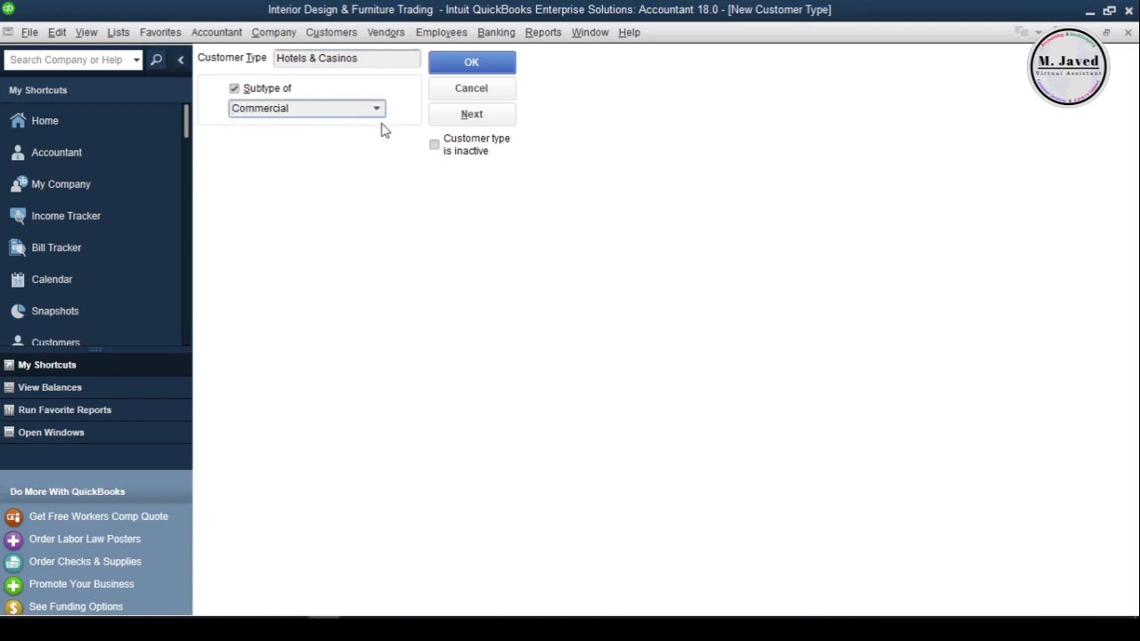
click(471, 64)
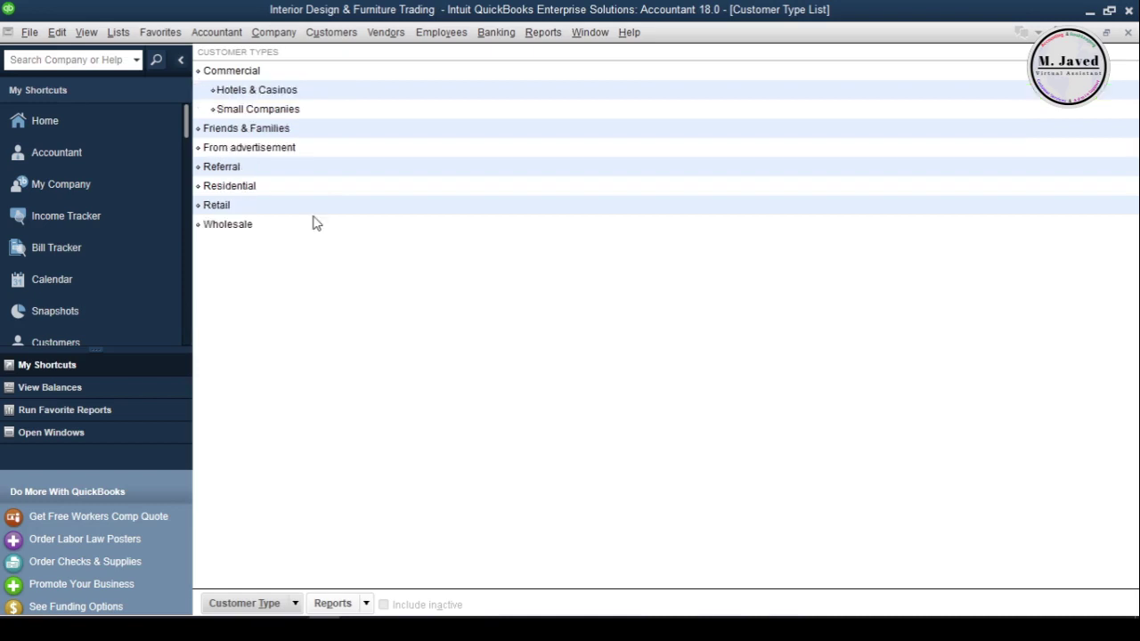
click(354, 152)
Make the From advertisement customer type inactive and close the Customer Type List
right_click(354, 152)
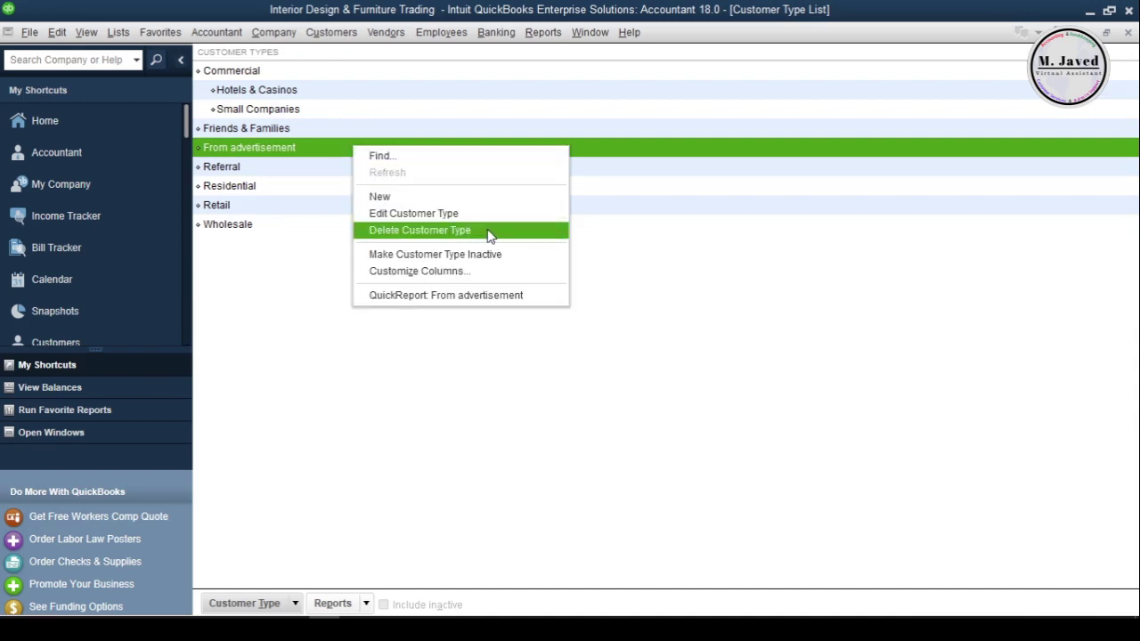
click(521, 262)
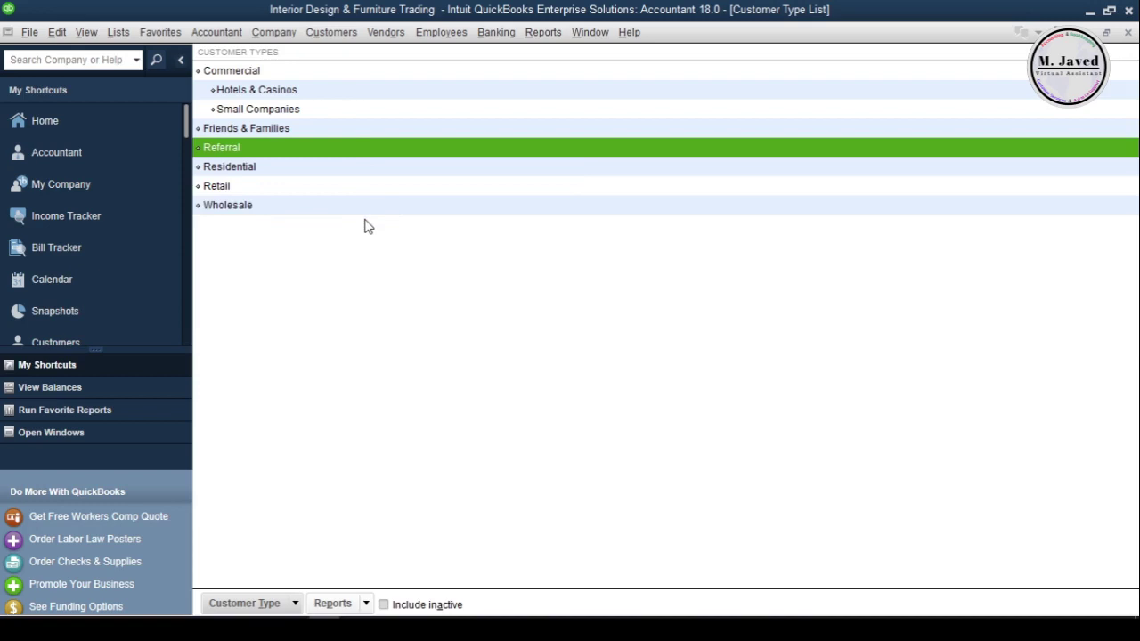
click(1129, 33)
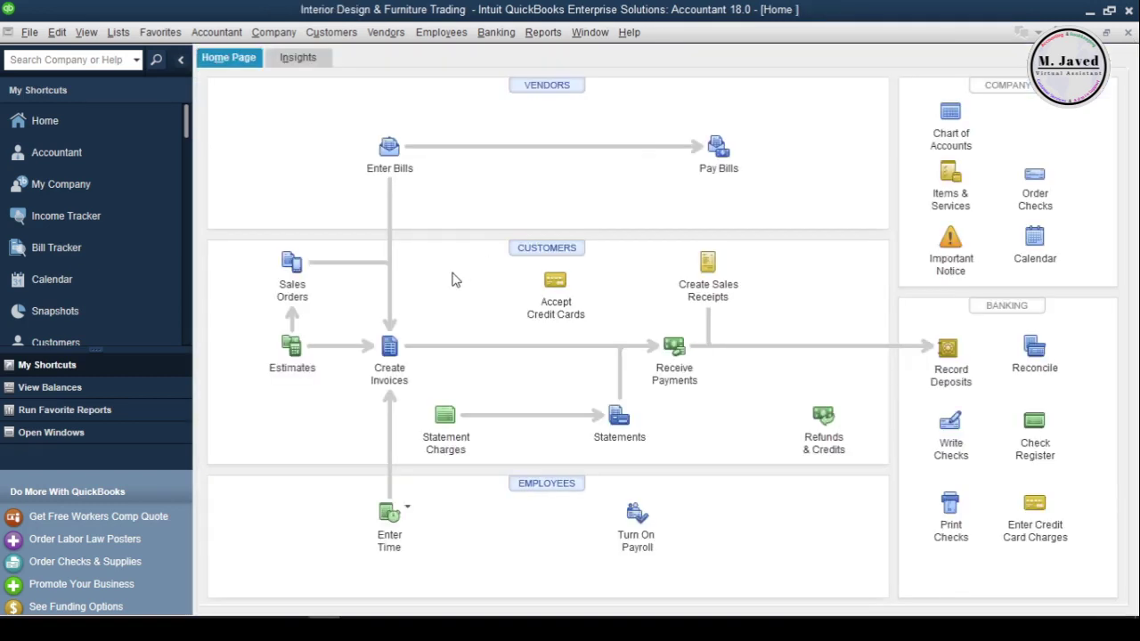
In the Terms List, start a new payment term named '3% 5 Net 40'
click(118, 32)
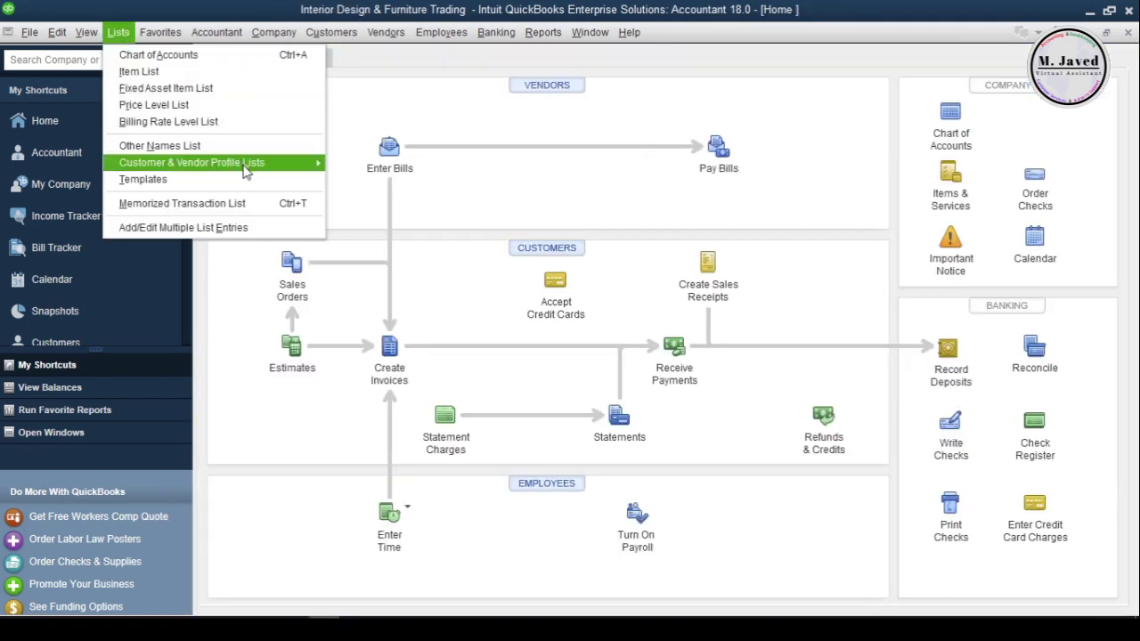
mouse_move(249, 163)
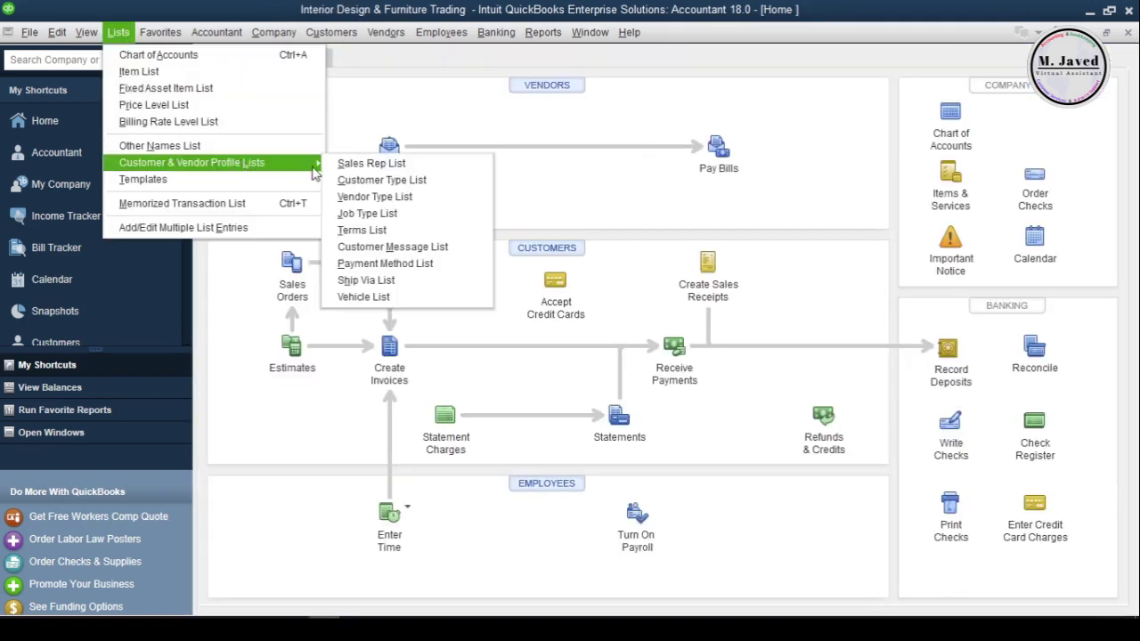
click(441, 230)
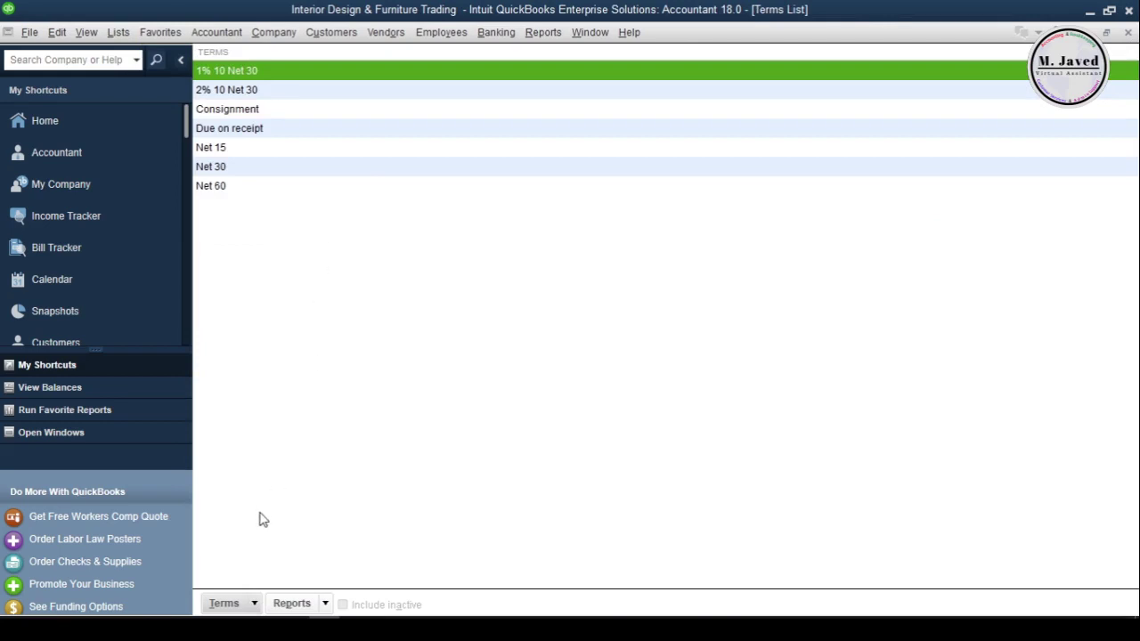
click(233, 606)
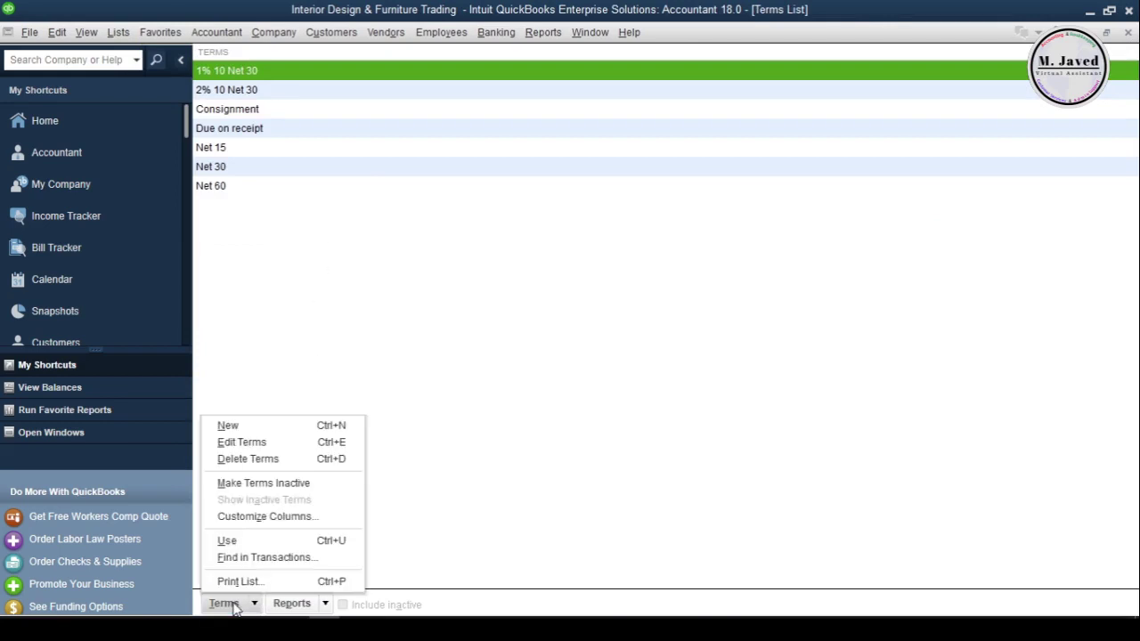
click(228, 426)
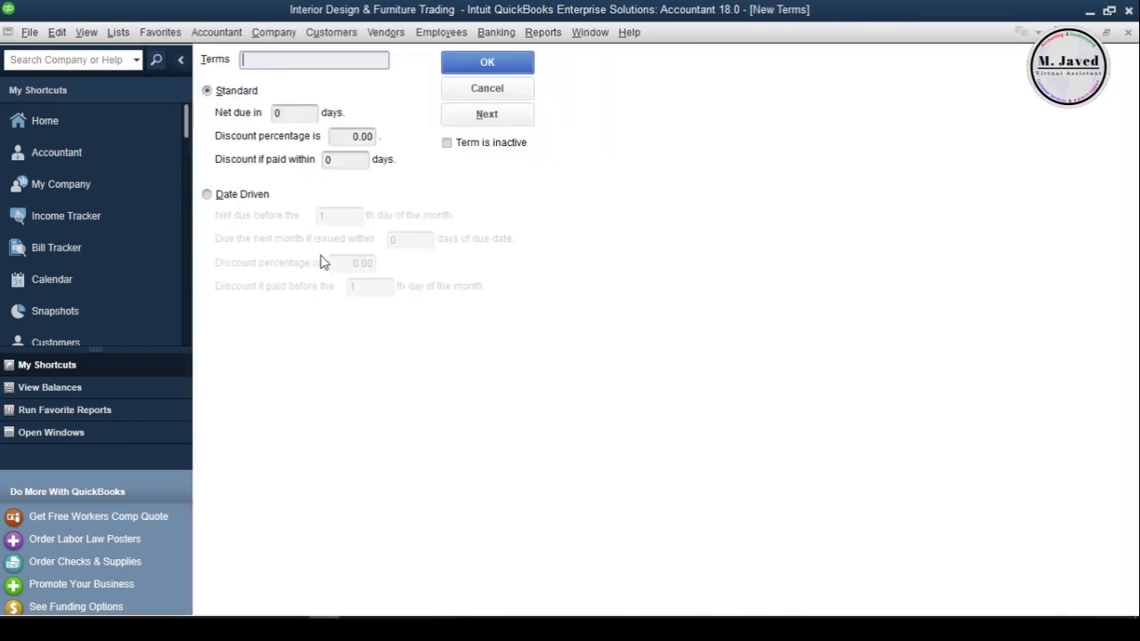
text(3% 5)
text( net 30)
key(BackSpace)
key(BackSpace)
text(40)
Set net due to 40 days with a 3% discount within 5 days, and save the term
click(294, 114)
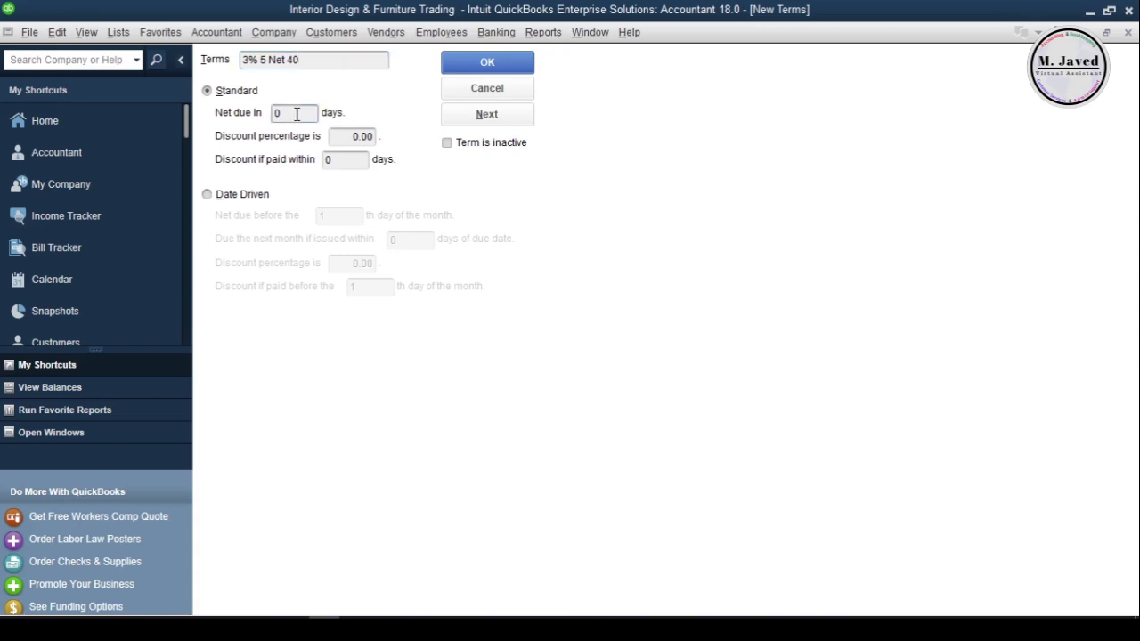
double_click(294, 114)
text(40)
click(333, 142)
text(3)
click(339, 163)
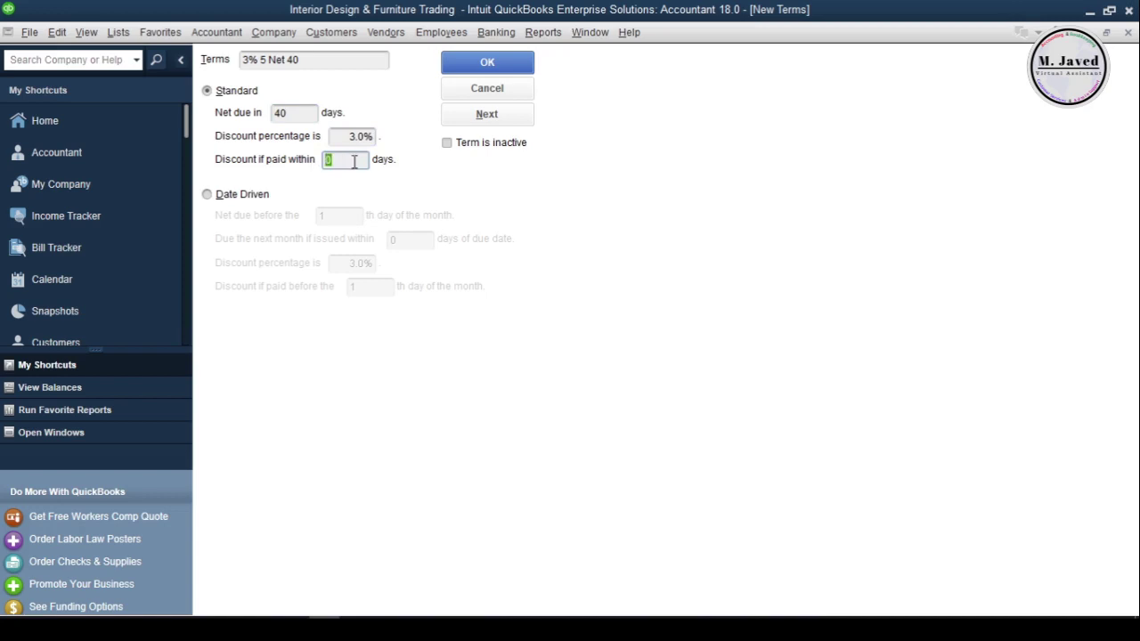
text(5)
click(474, 64)
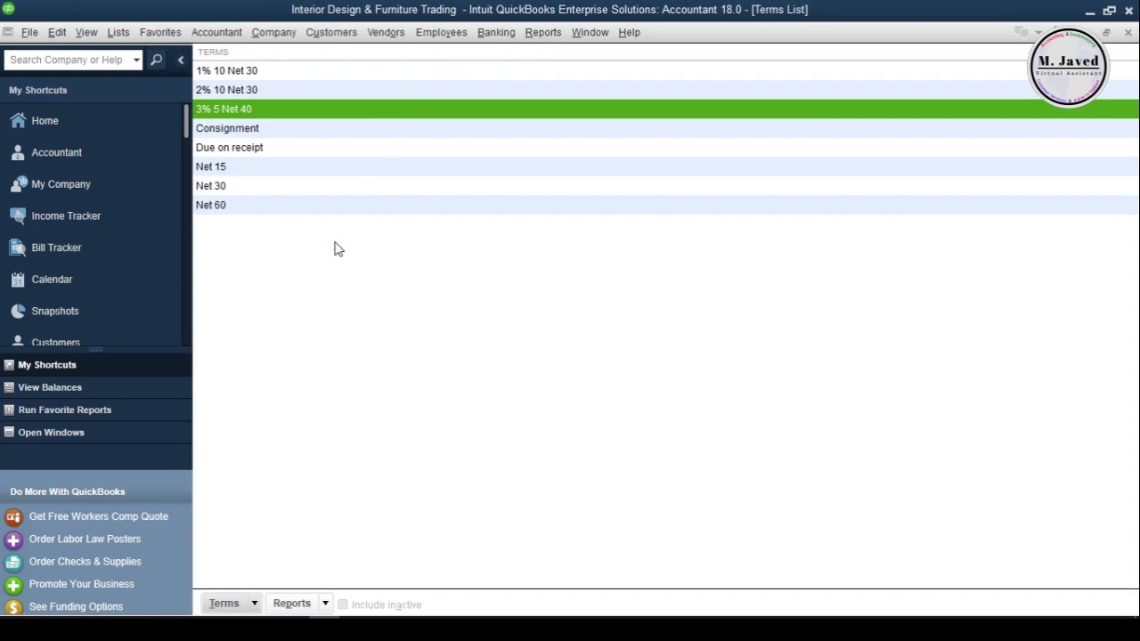
Close the Terms List, open the Payment Method List and make Gift Card inactive
click(1128, 32)
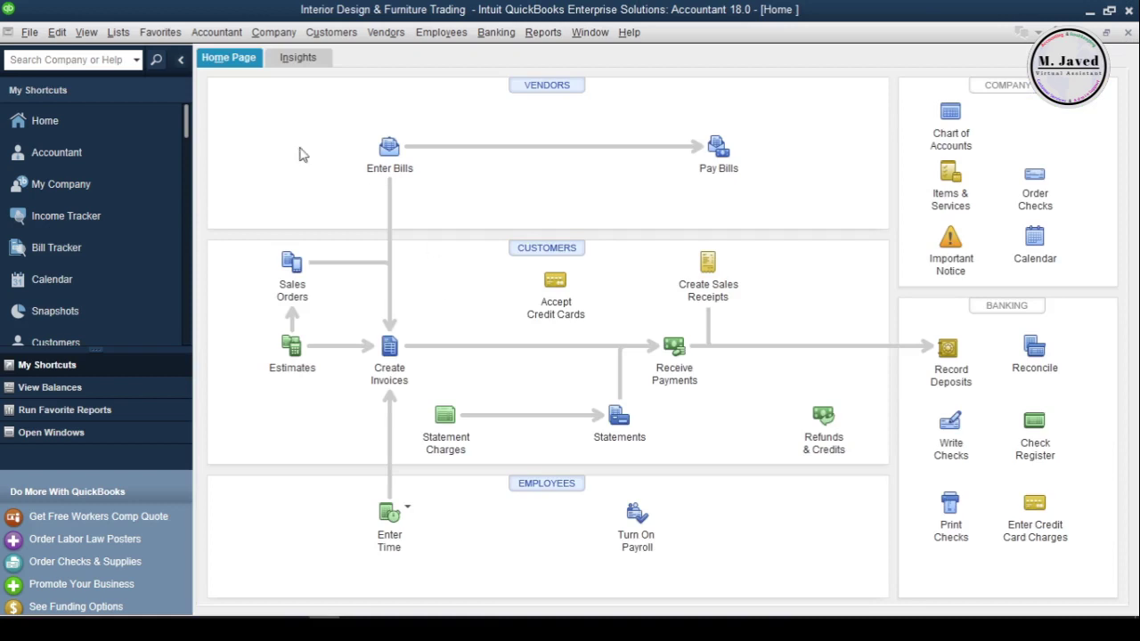
click(118, 32)
mouse_move(175, 163)
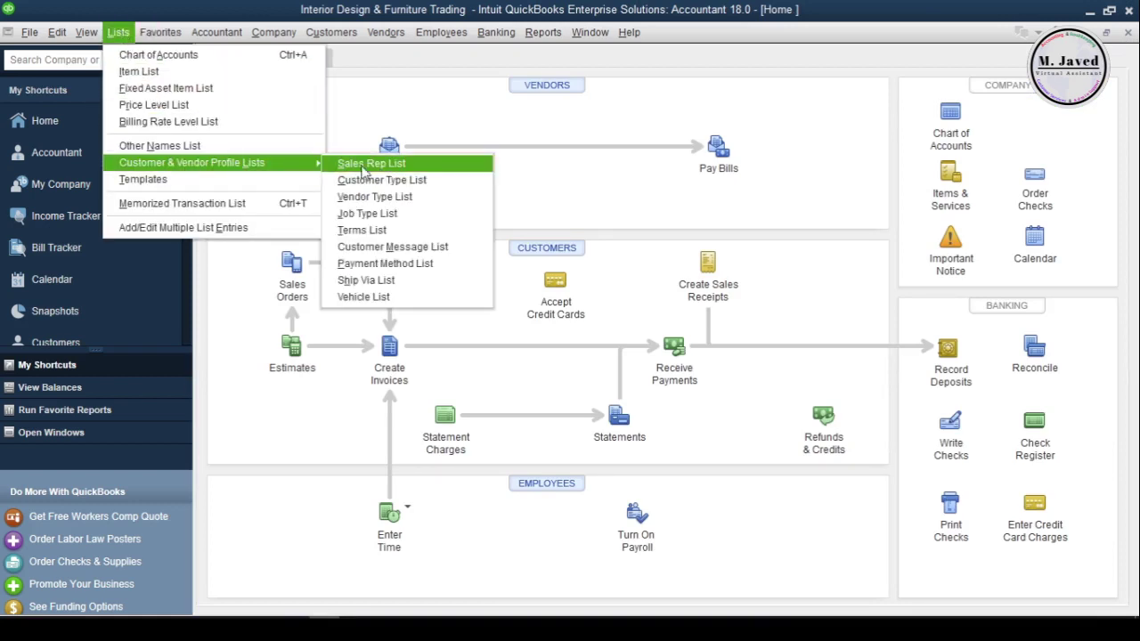
click(441, 263)
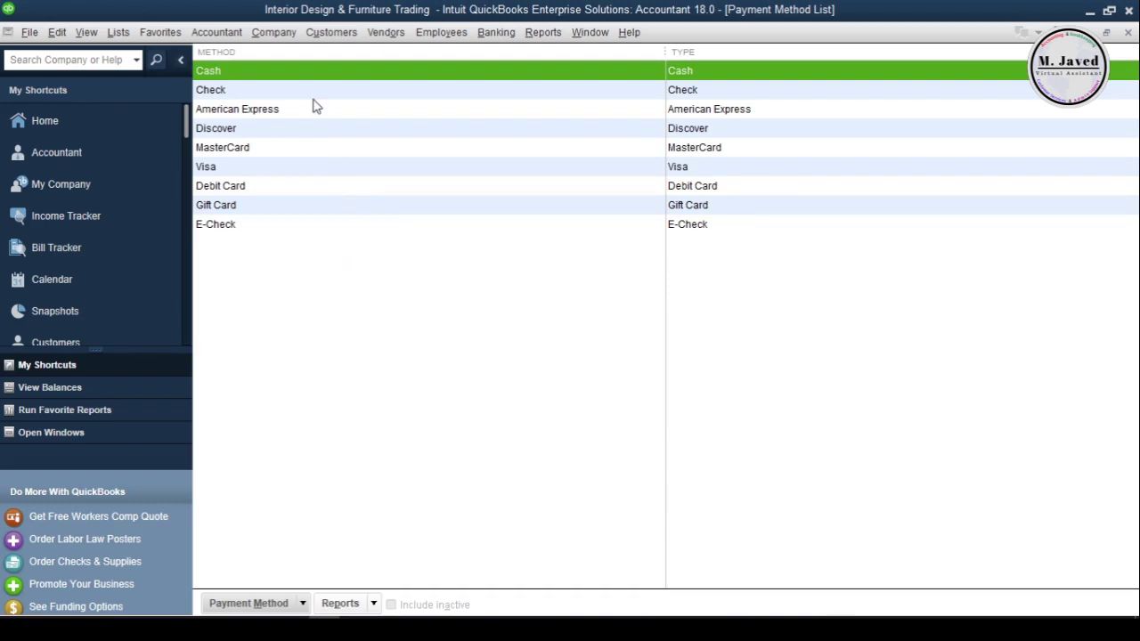
click(306, 213)
right_click(299, 210)
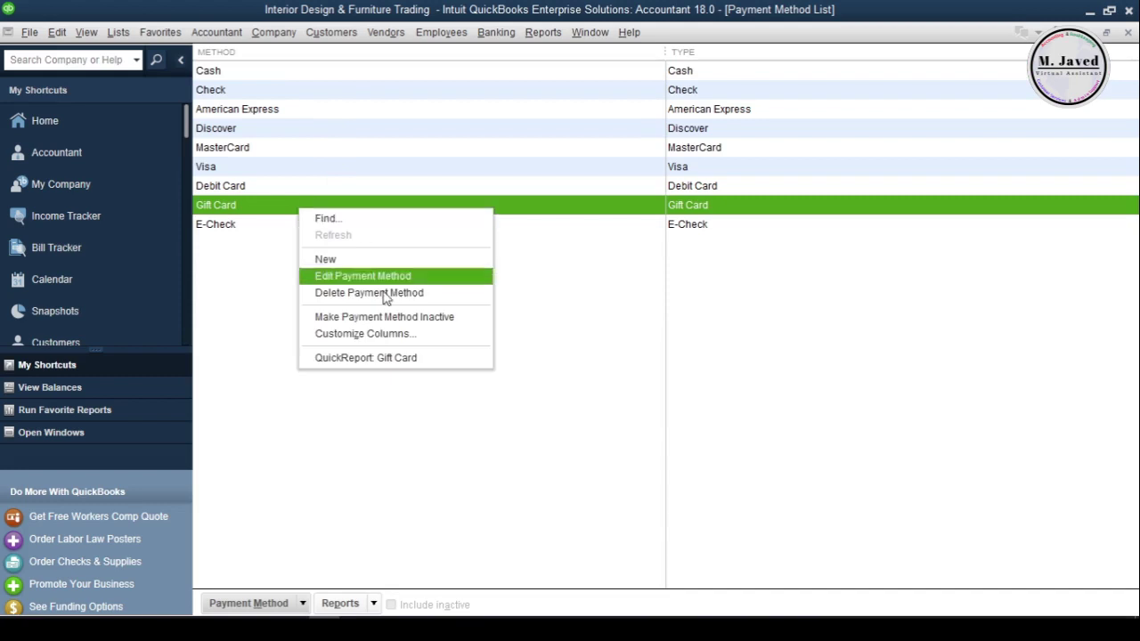
click(399, 320)
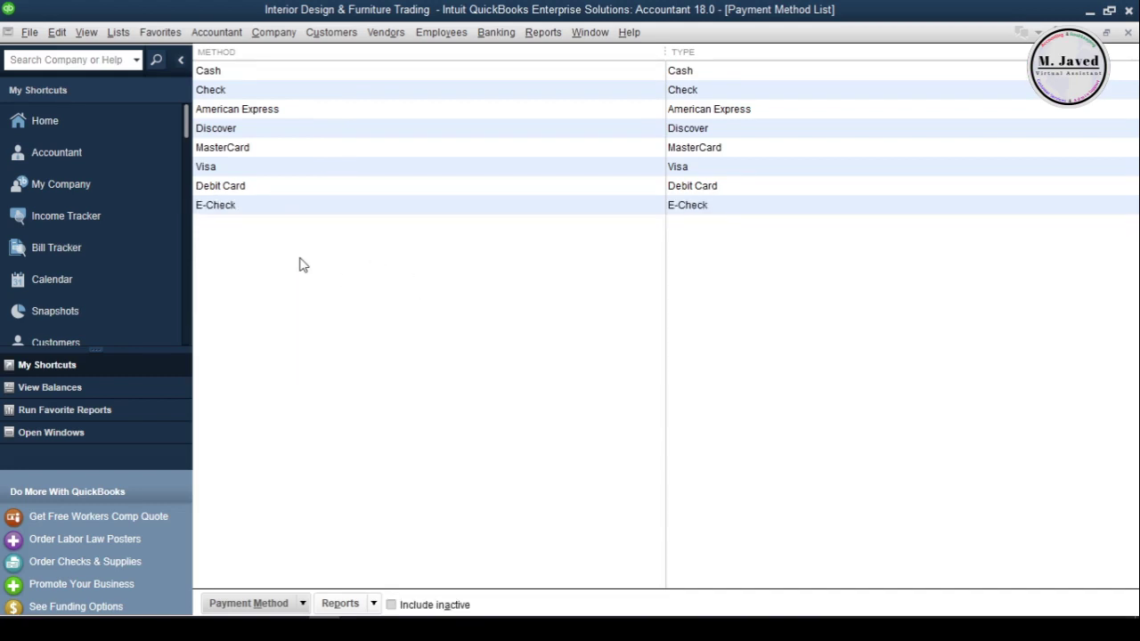
Show inactive methods, reactivate Gift Card and close the Payment Method List
click(391, 605)
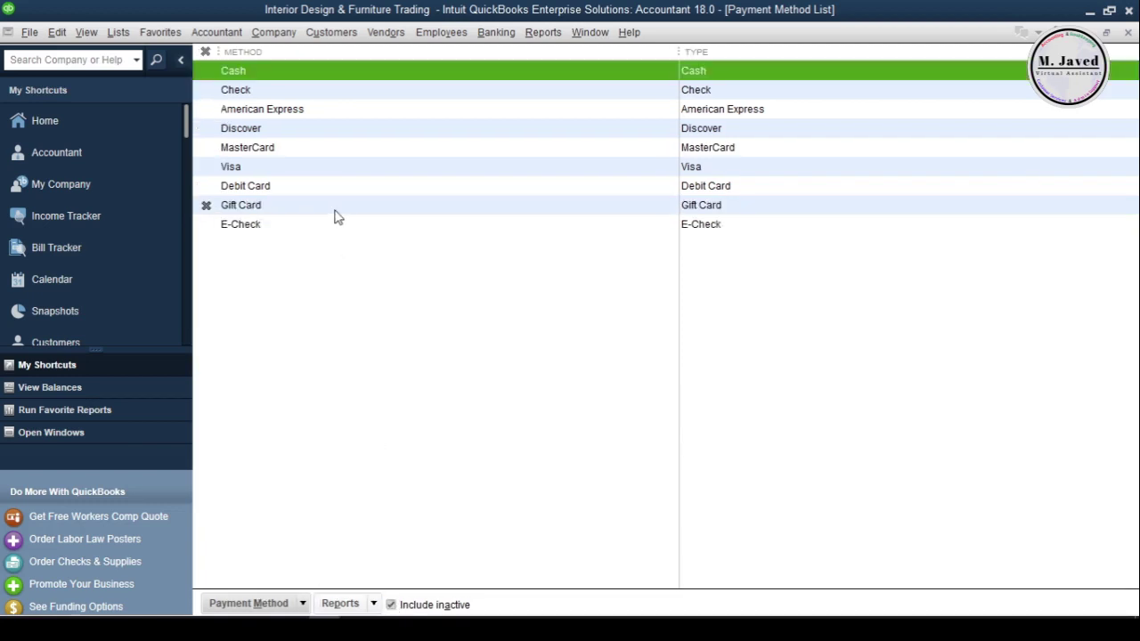
click(208, 207)
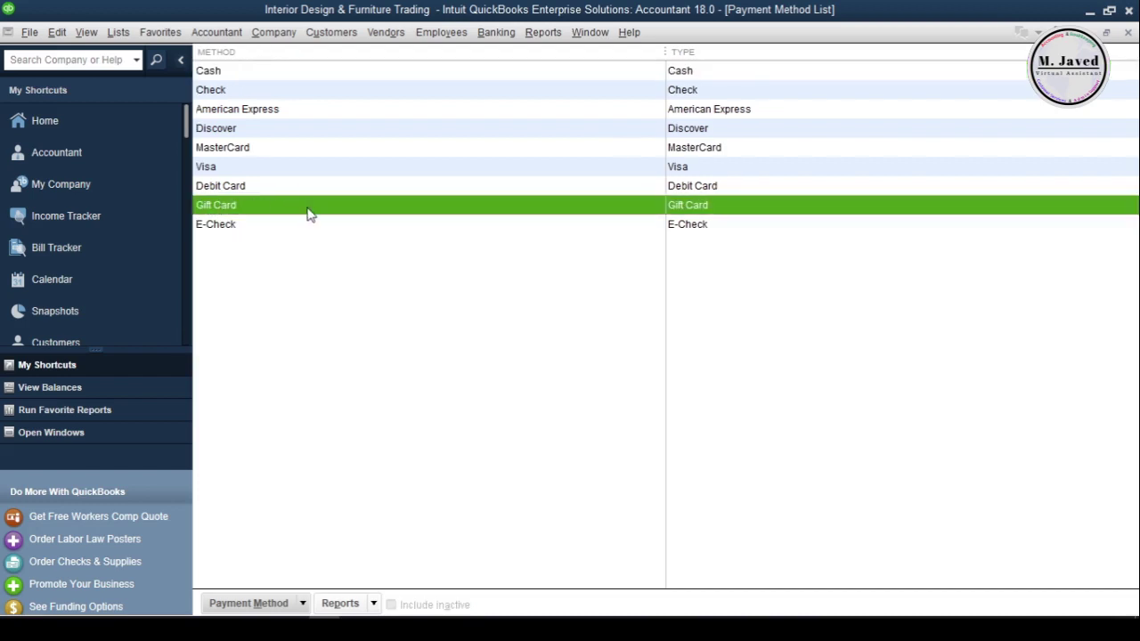
click(1129, 33)
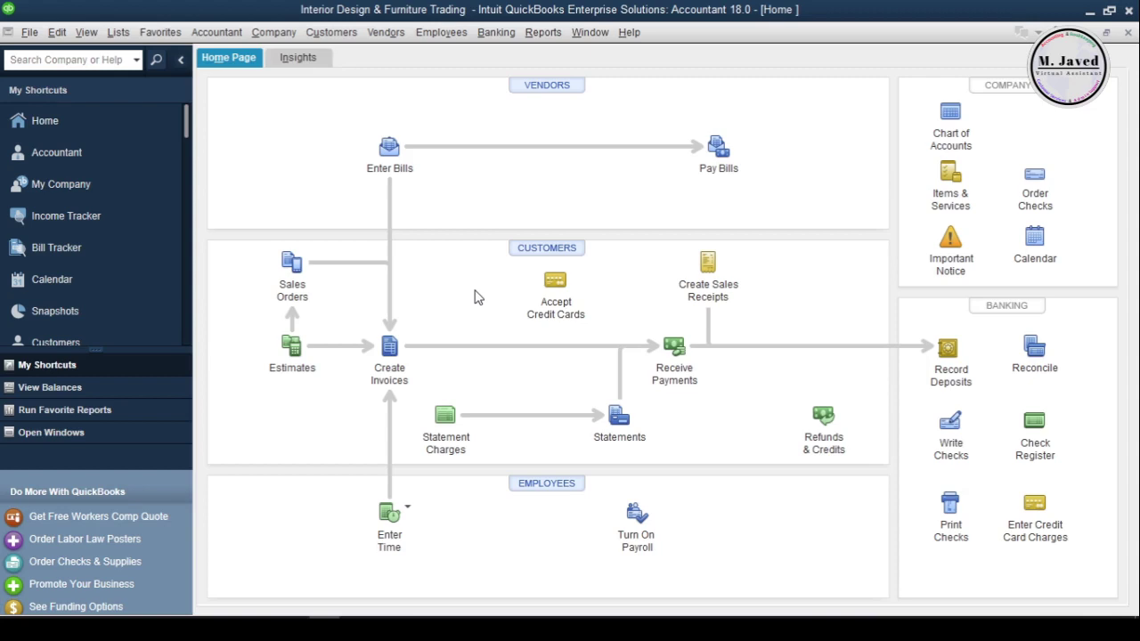
Paste 'It was nice doing business with you.' as a new customer message, then close the list
click(117, 32)
mouse_move(259, 162)
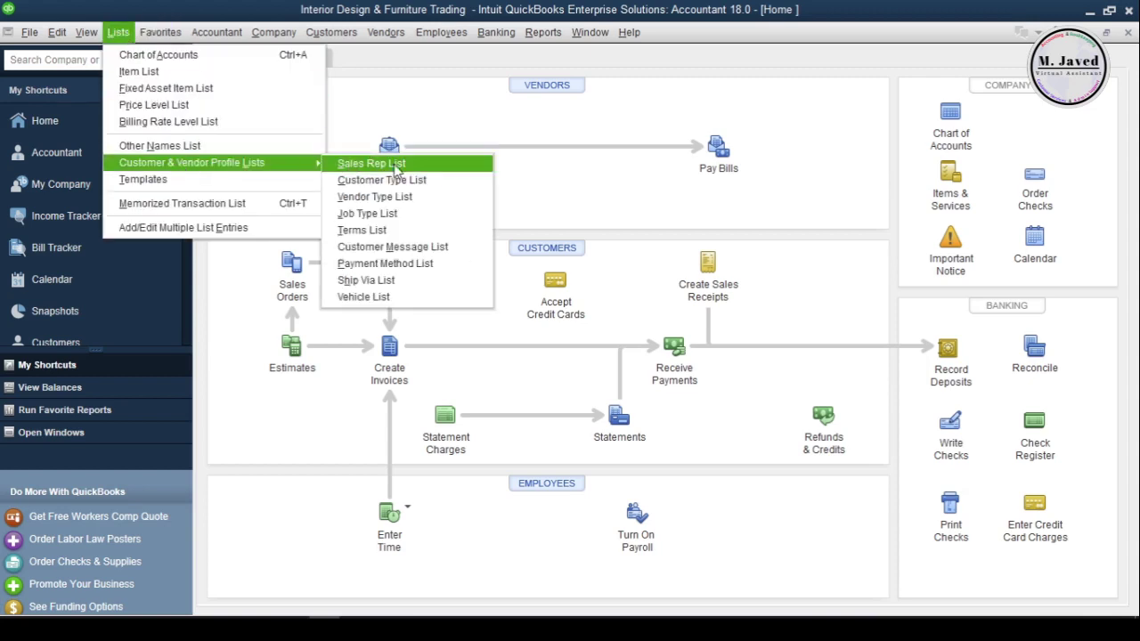
click(459, 247)
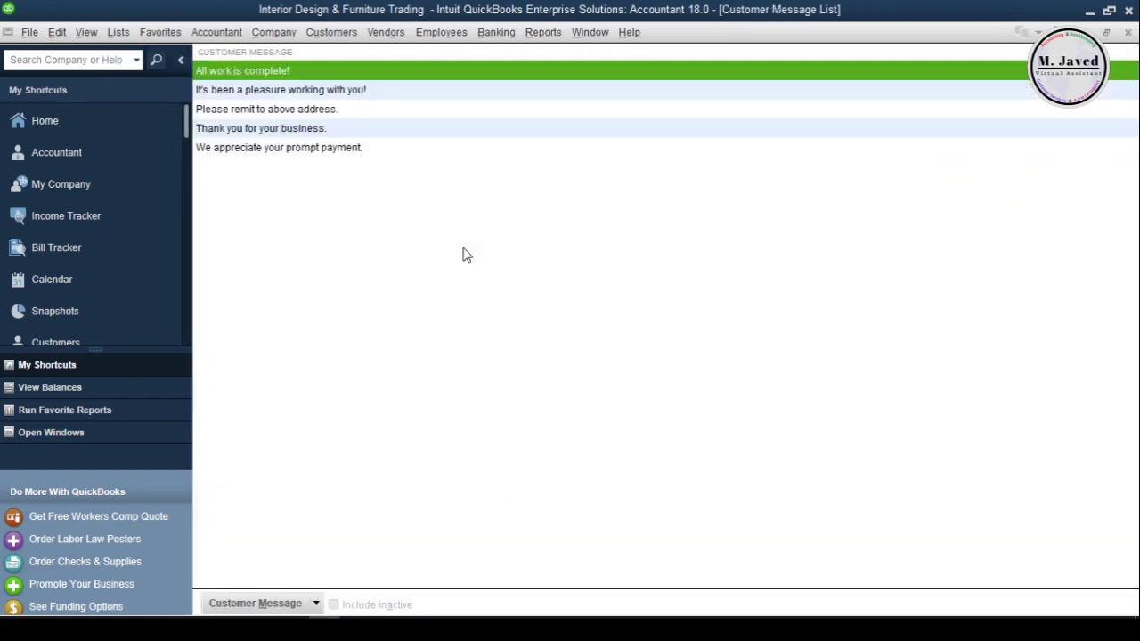
click(403, 175)
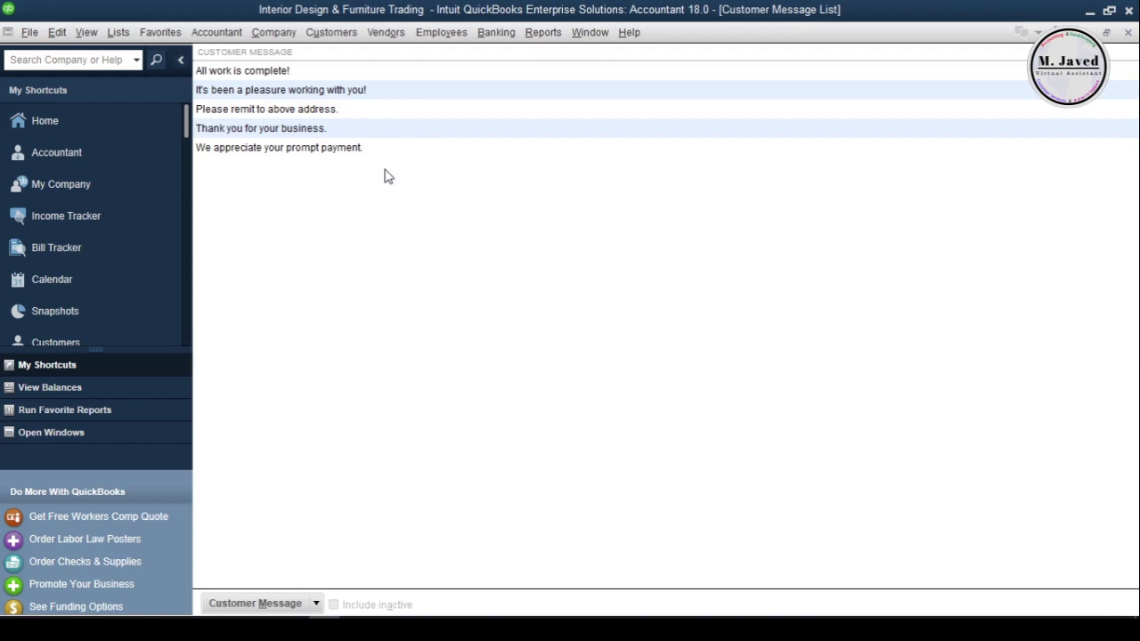
click(260, 603)
click(234, 440)
text(It was nice doing business with you.)
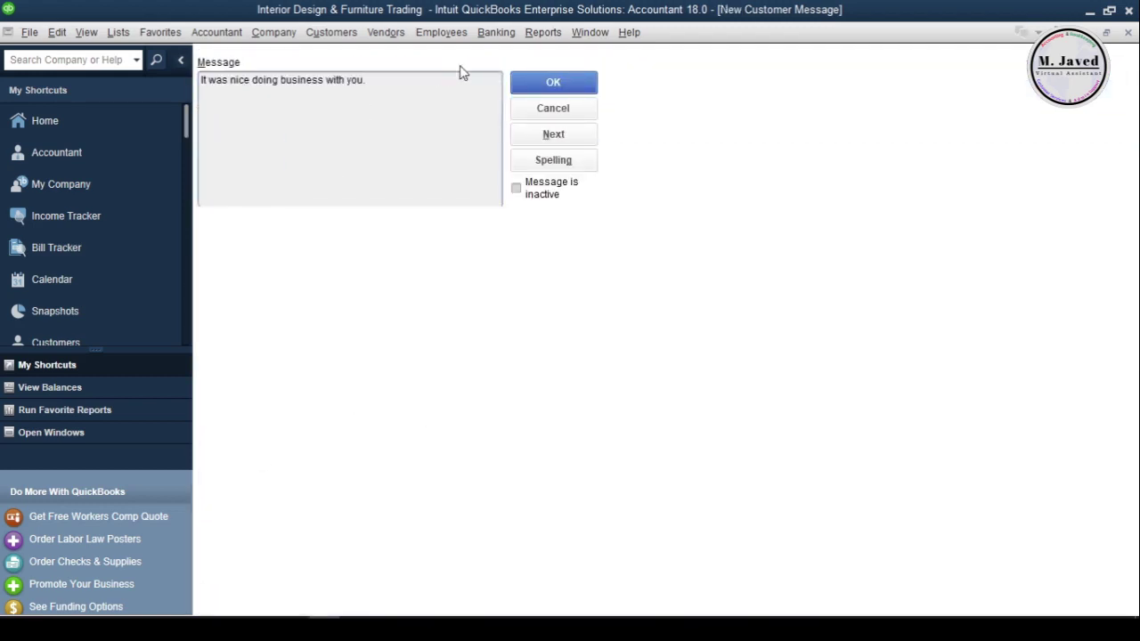
click(567, 79)
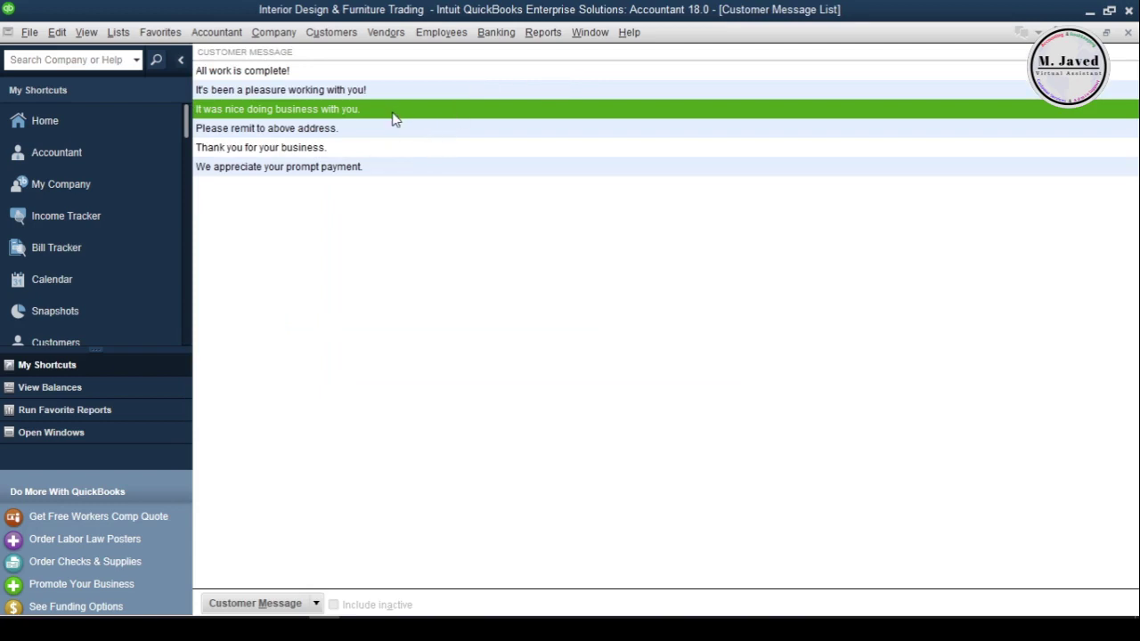
click(1128, 32)
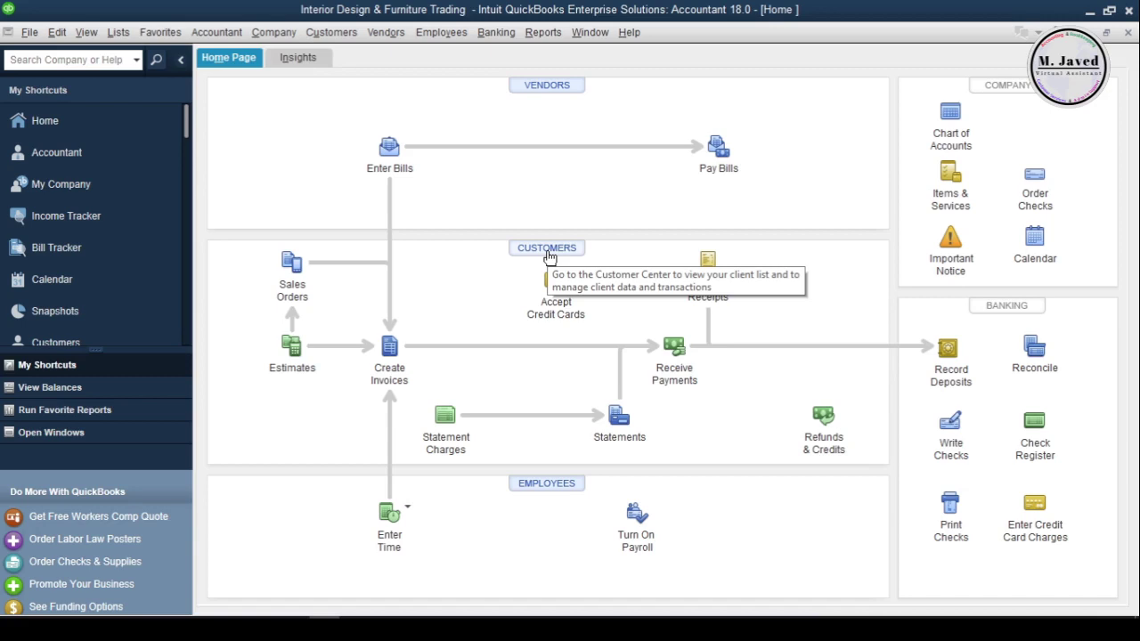
Open the Customer Center and start a new customer from the New Customer & Job menu
click(549, 257)
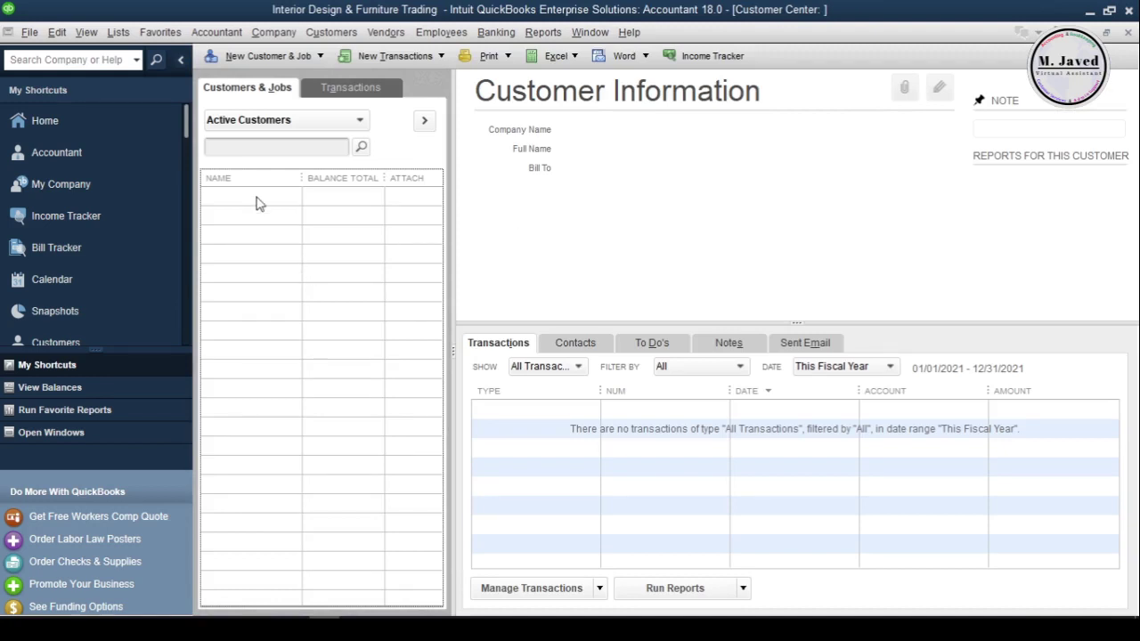
click(286, 58)
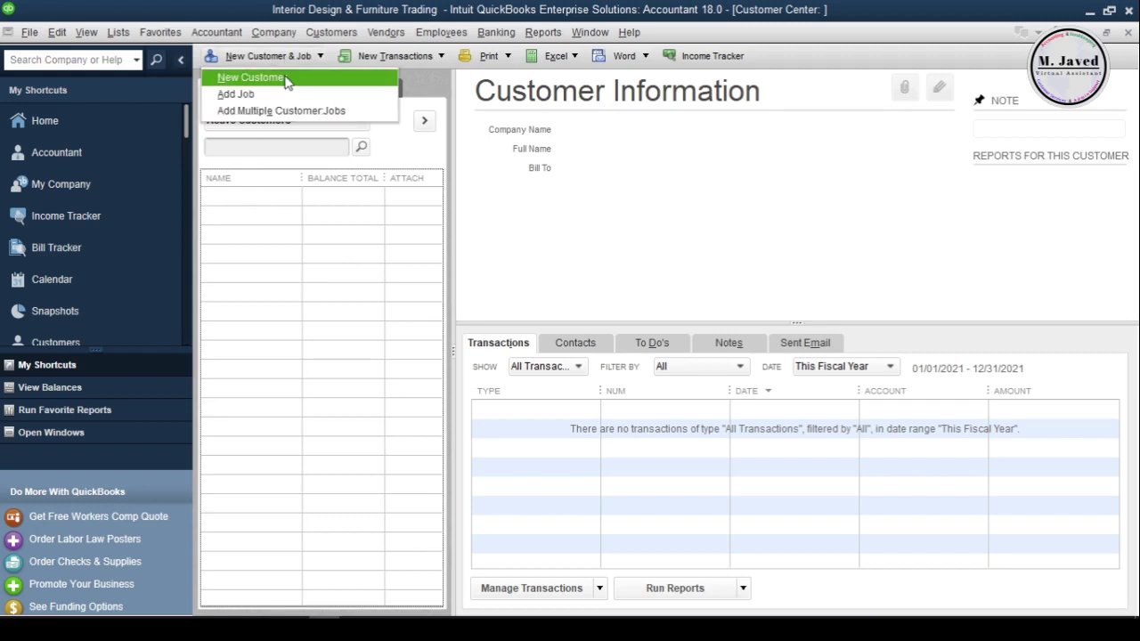
click(286, 80)
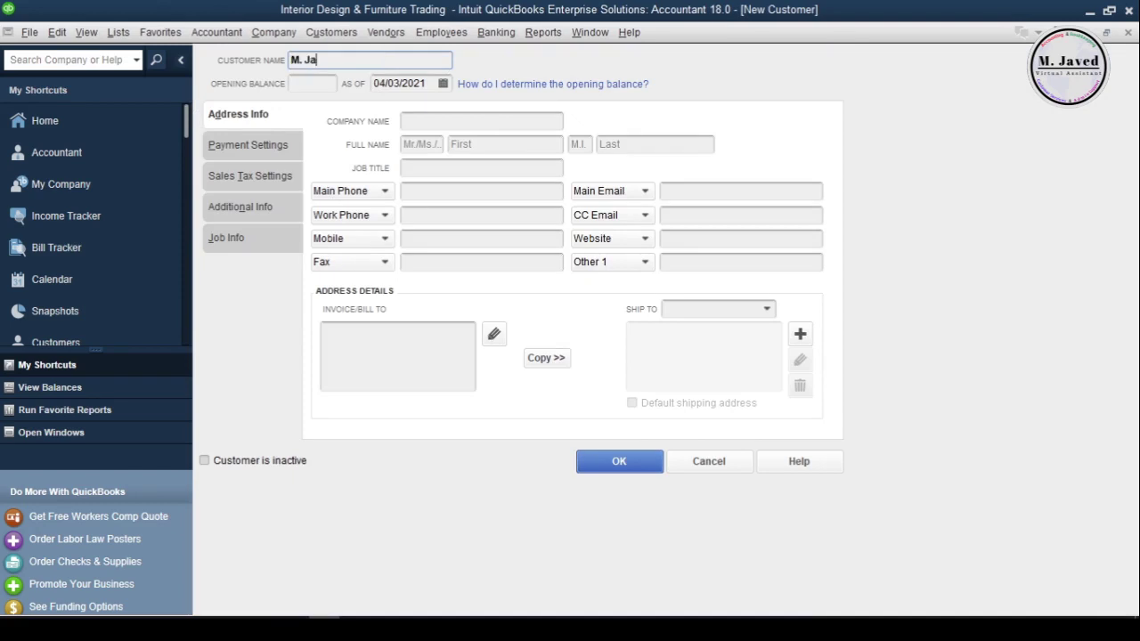
Enter the customer's company name and copy the billing address as the Ship To 1 address
click(322, 85)
click(461, 119)
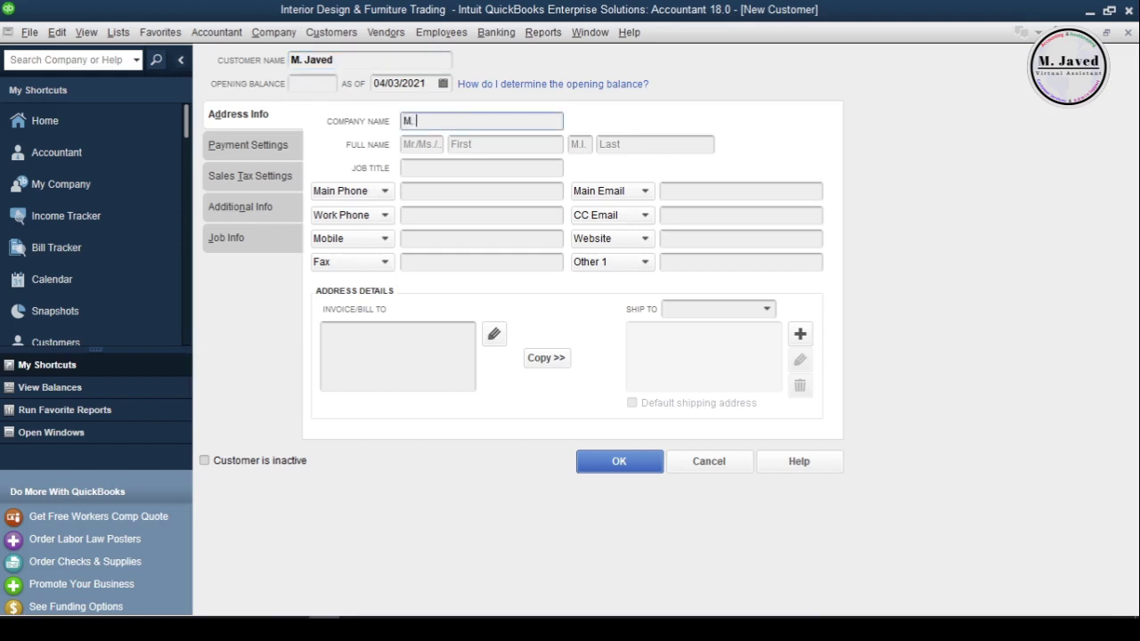
text(M. Jave)
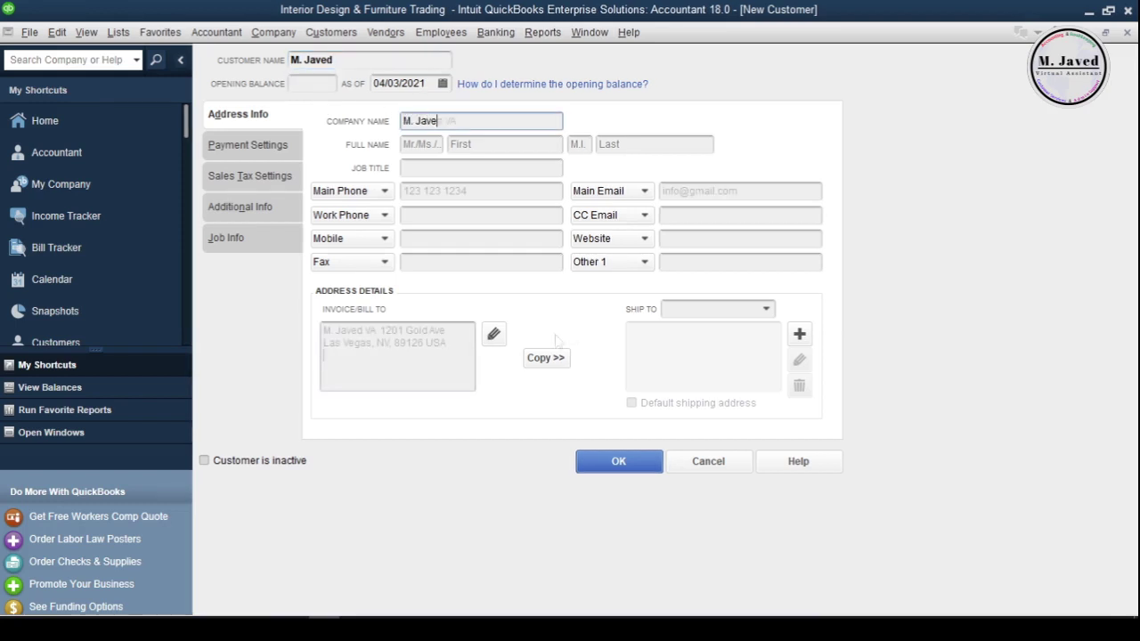
click(546, 357)
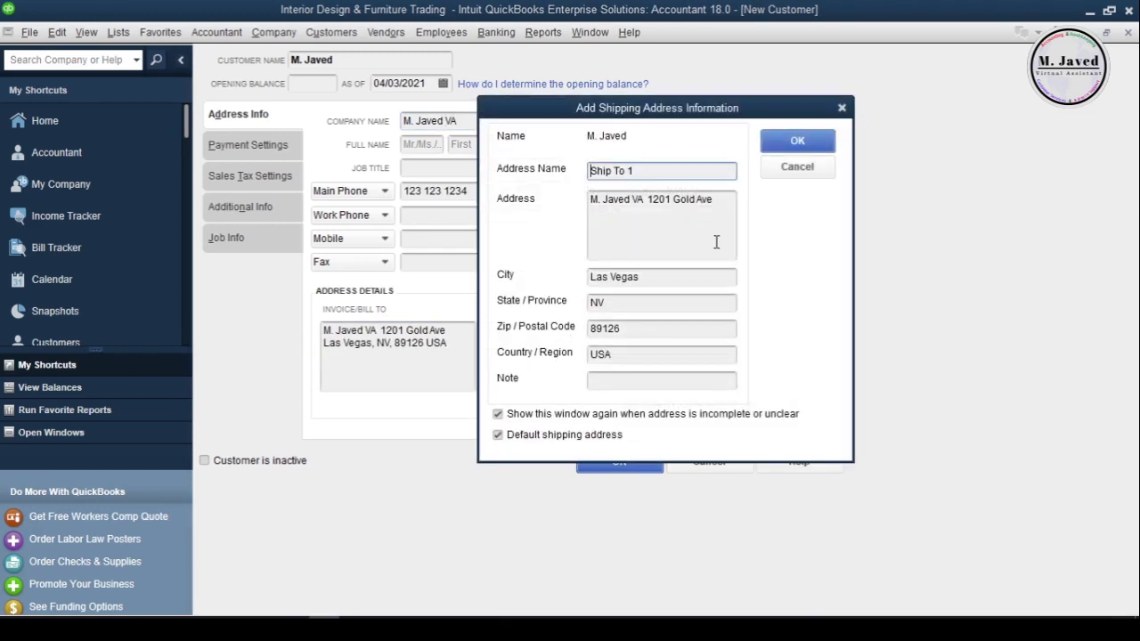
click(798, 143)
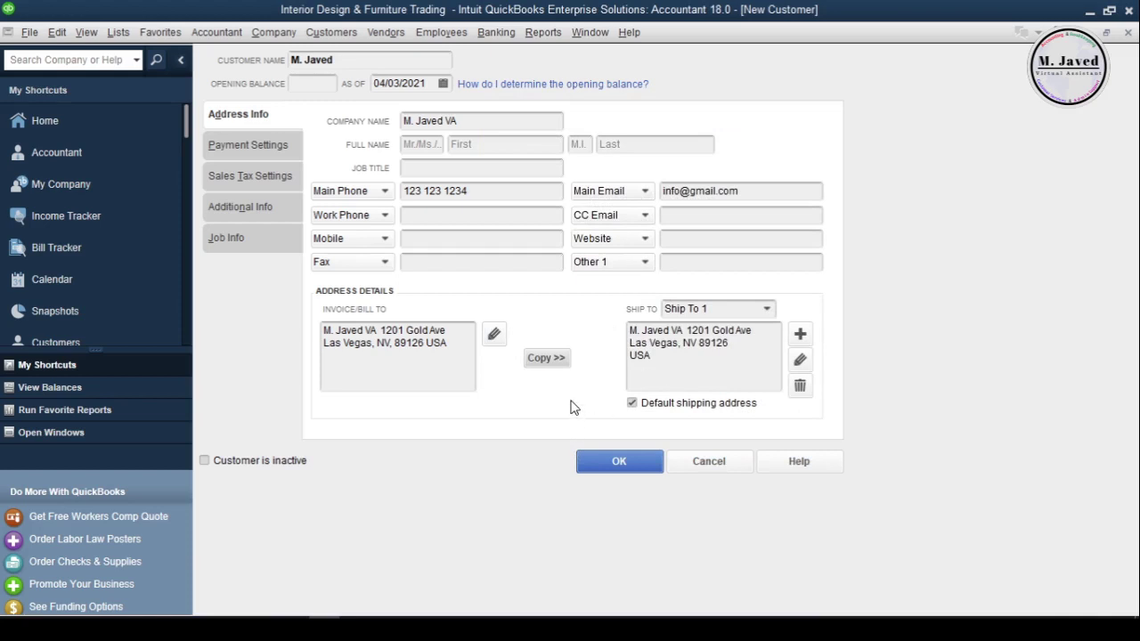
Enter the account number and set Due on receipt terms, E-mail delivery and Check payment
click(241, 148)
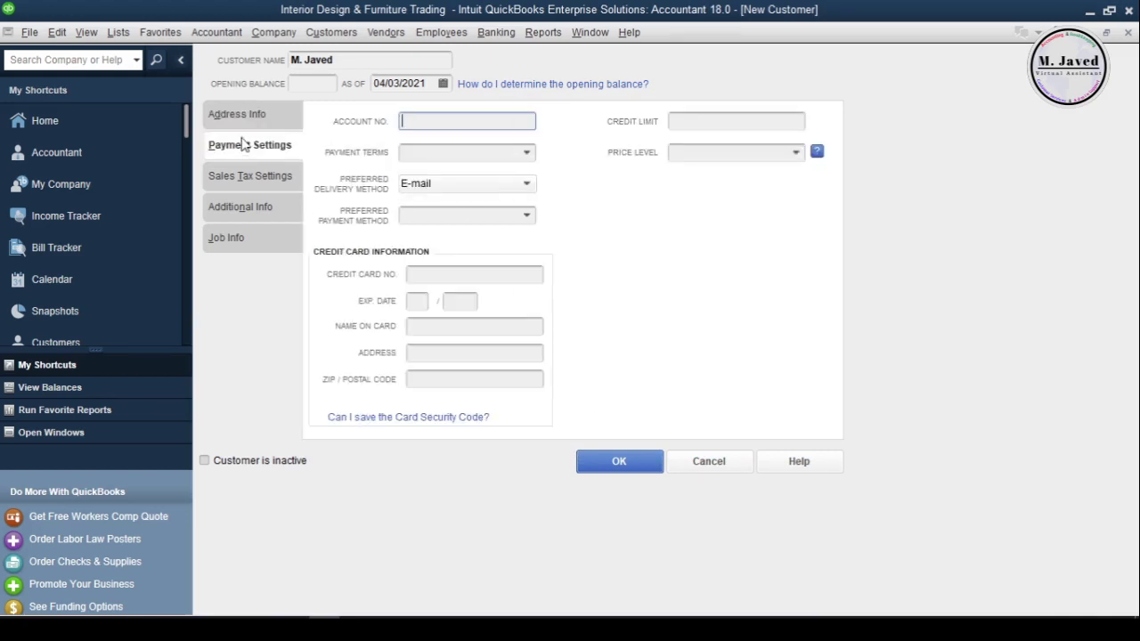
text(123 213 123 ...)
click(477, 151)
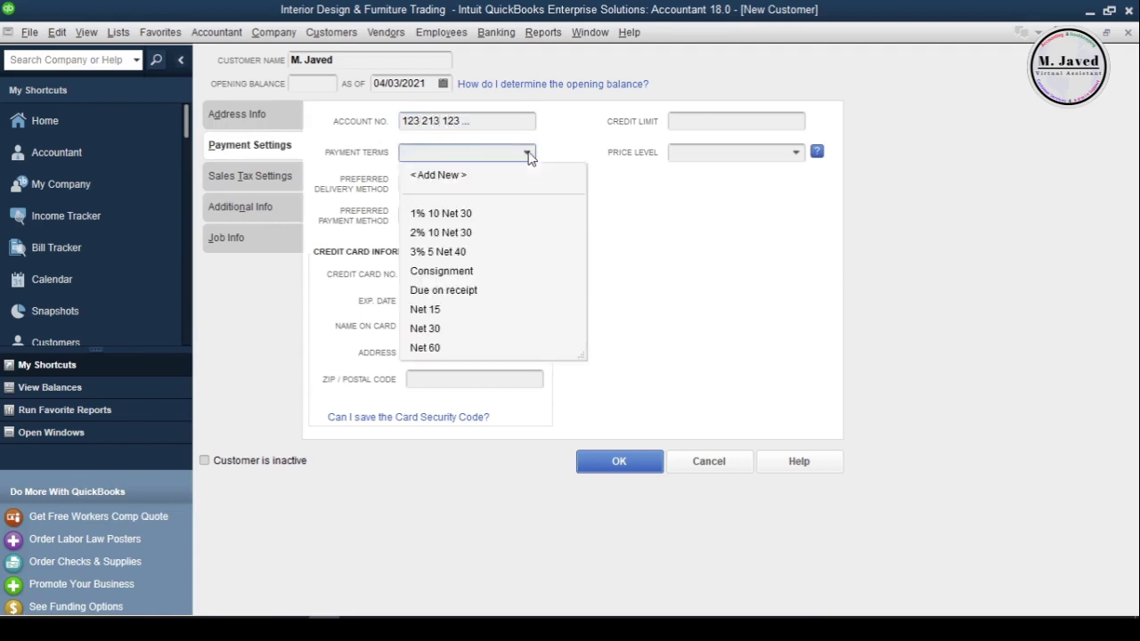
click(469, 294)
click(464, 193)
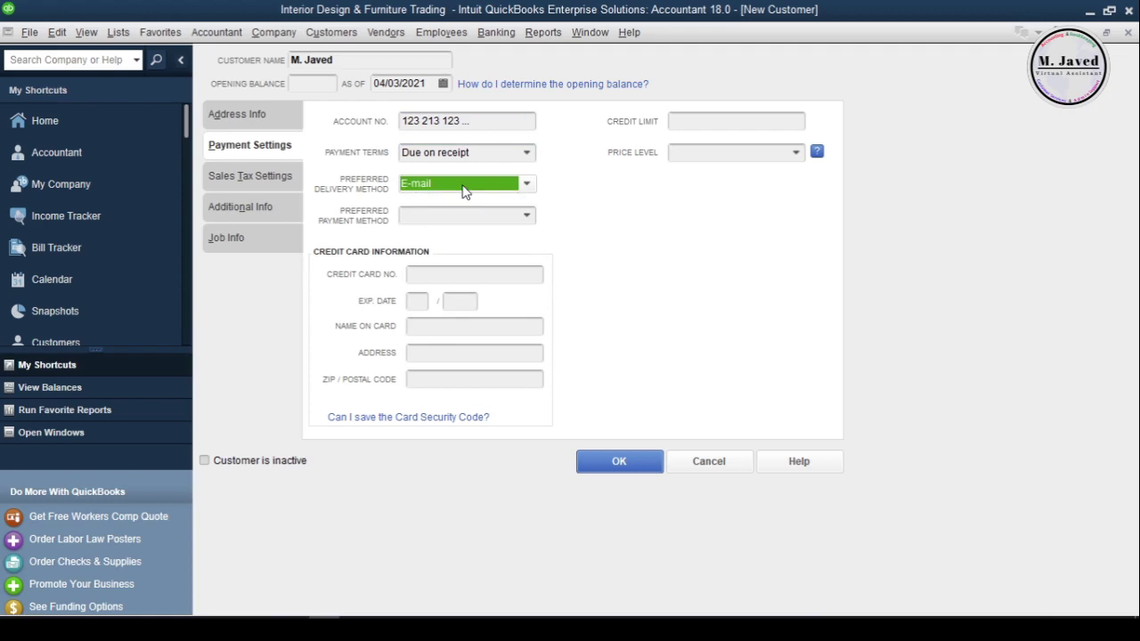
click(527, 215)
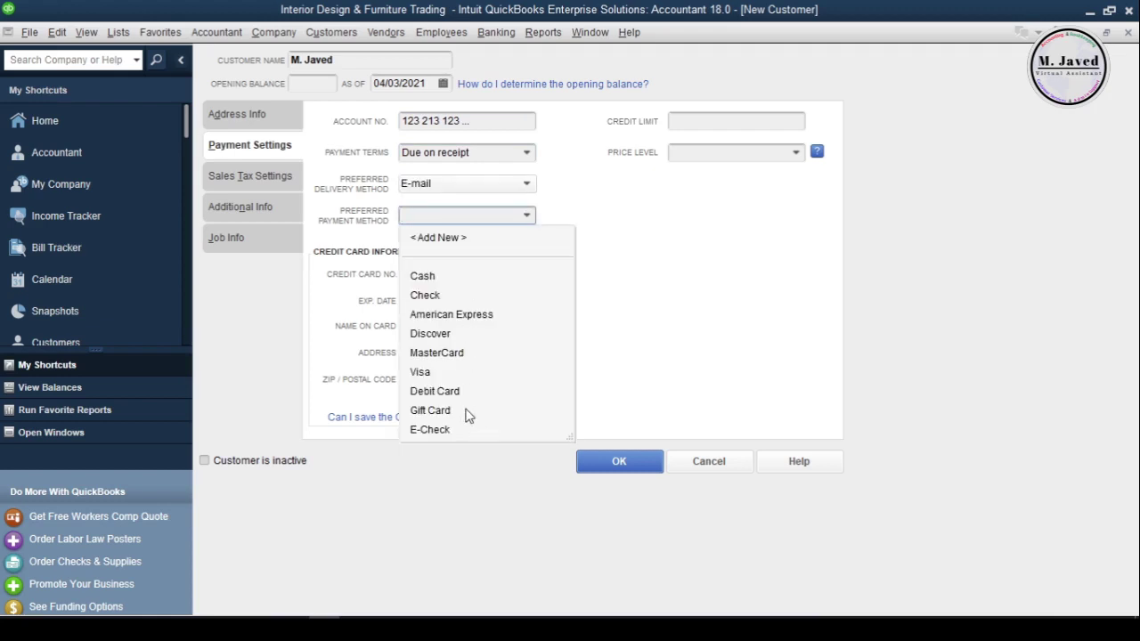
click(456, 296)
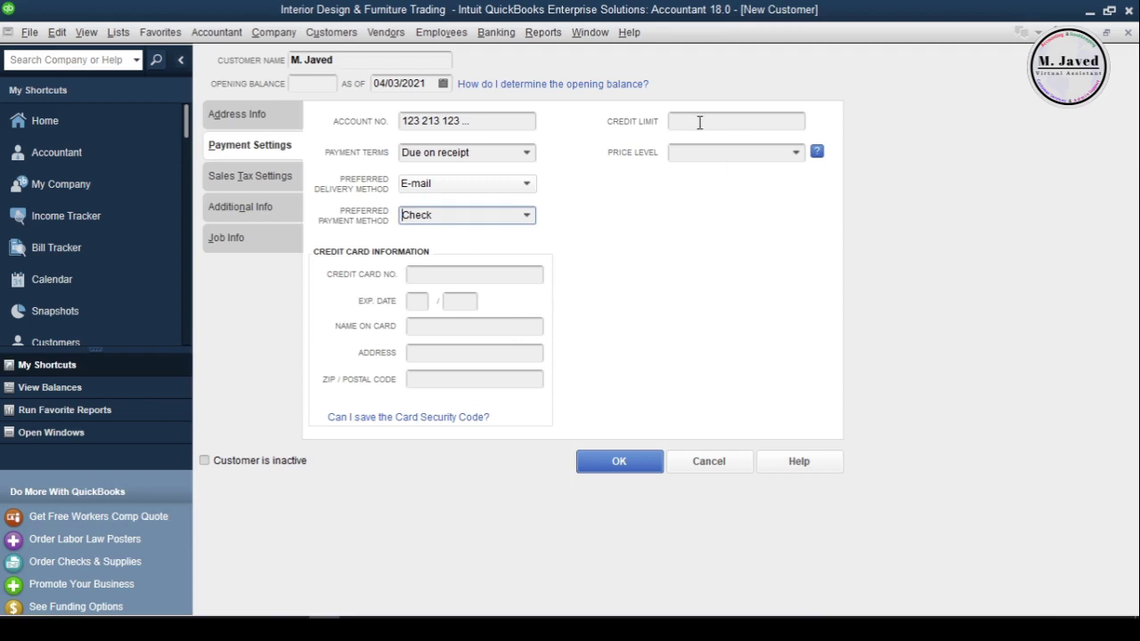
click(797, 157)
click(602, 248)
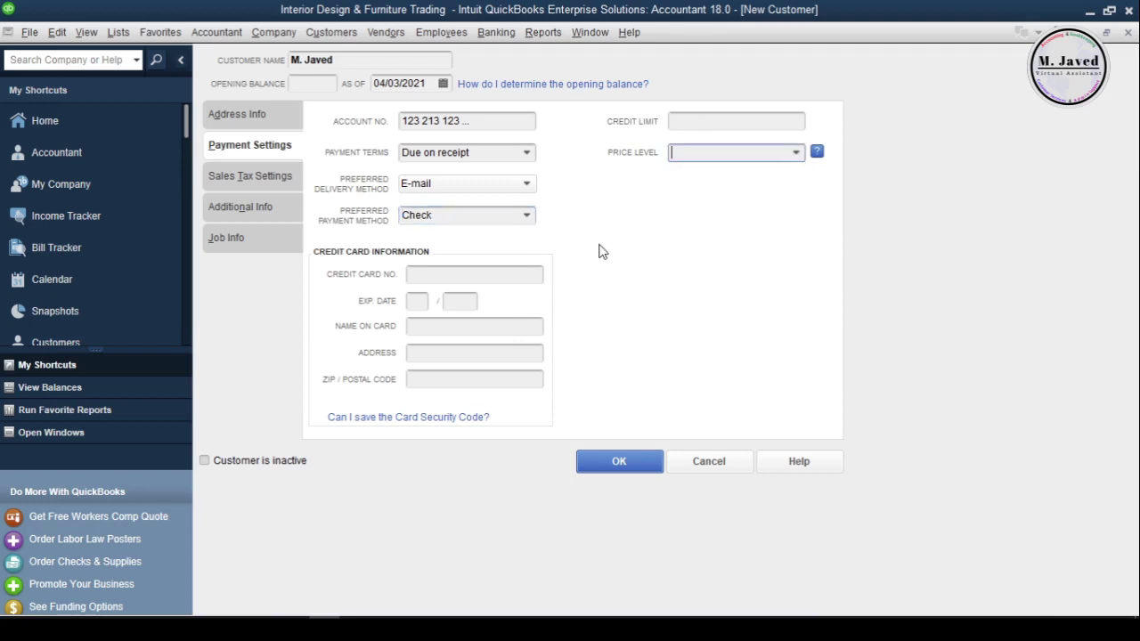
click(278, 179)
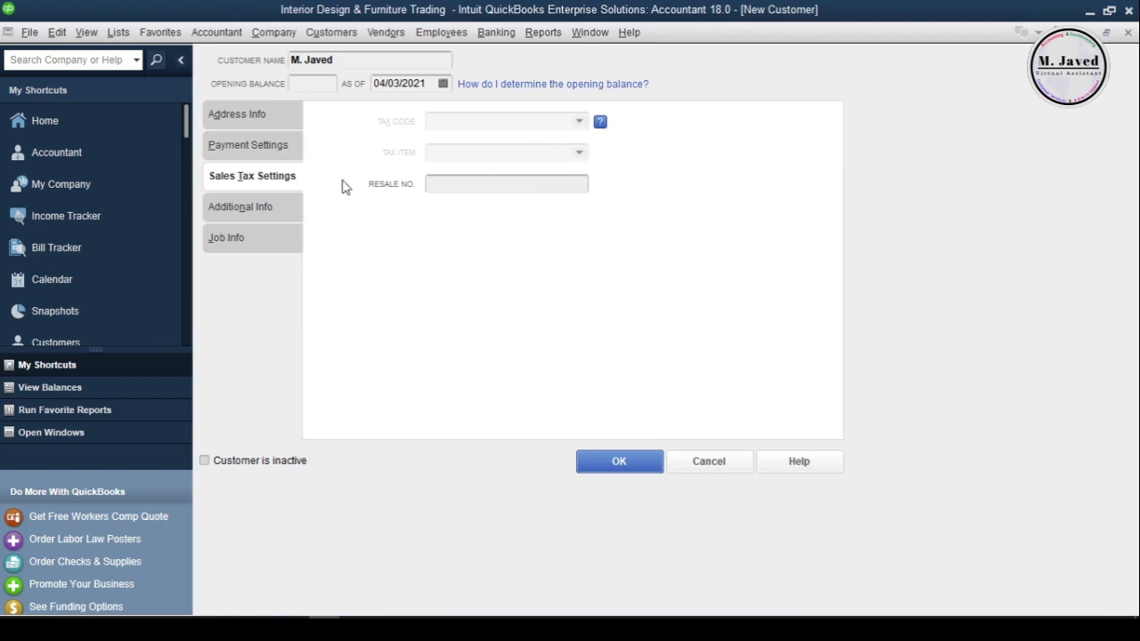
Set the customer type to Commercial:Small Companies and leave the sales rep blank
click(260, 210)
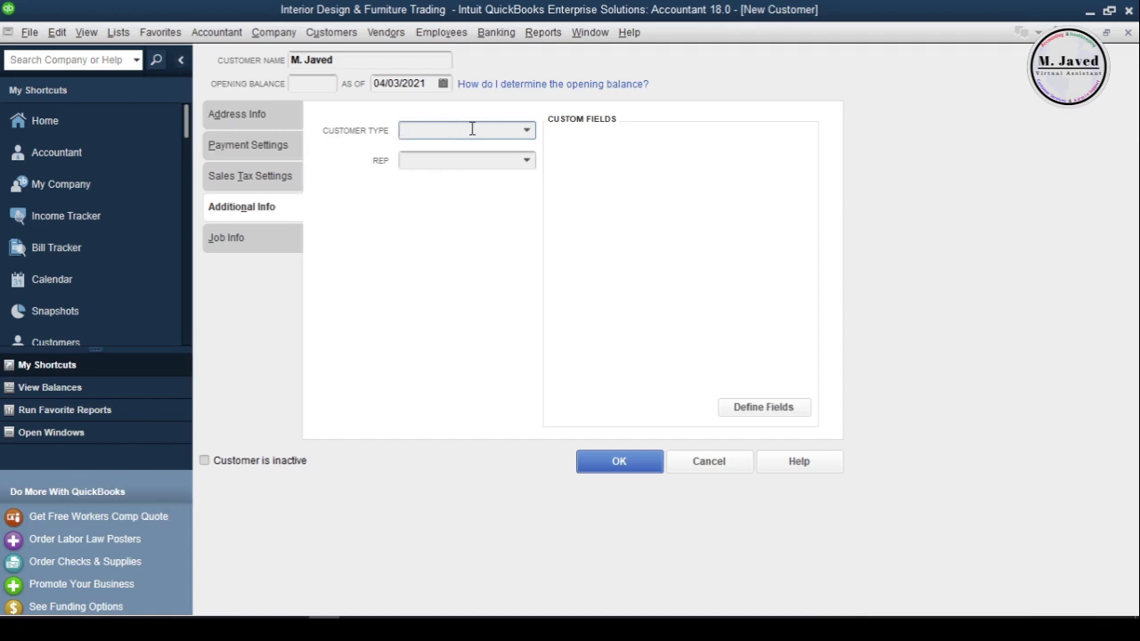
click(527, 132)
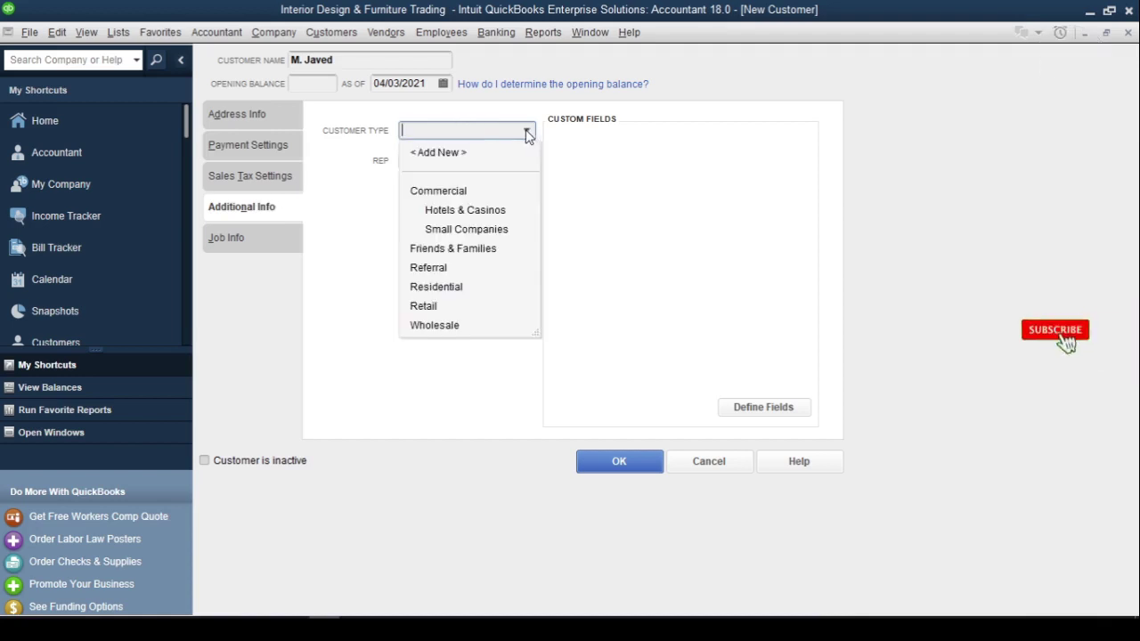
click(481, 230)
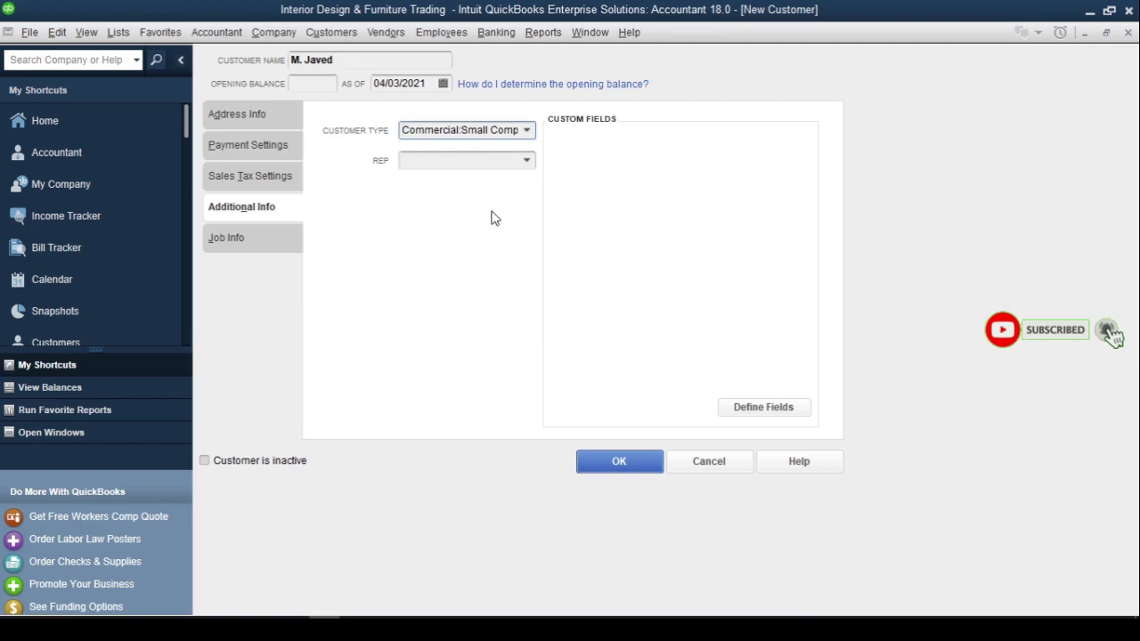
click(512, 161)
click(536, 161)
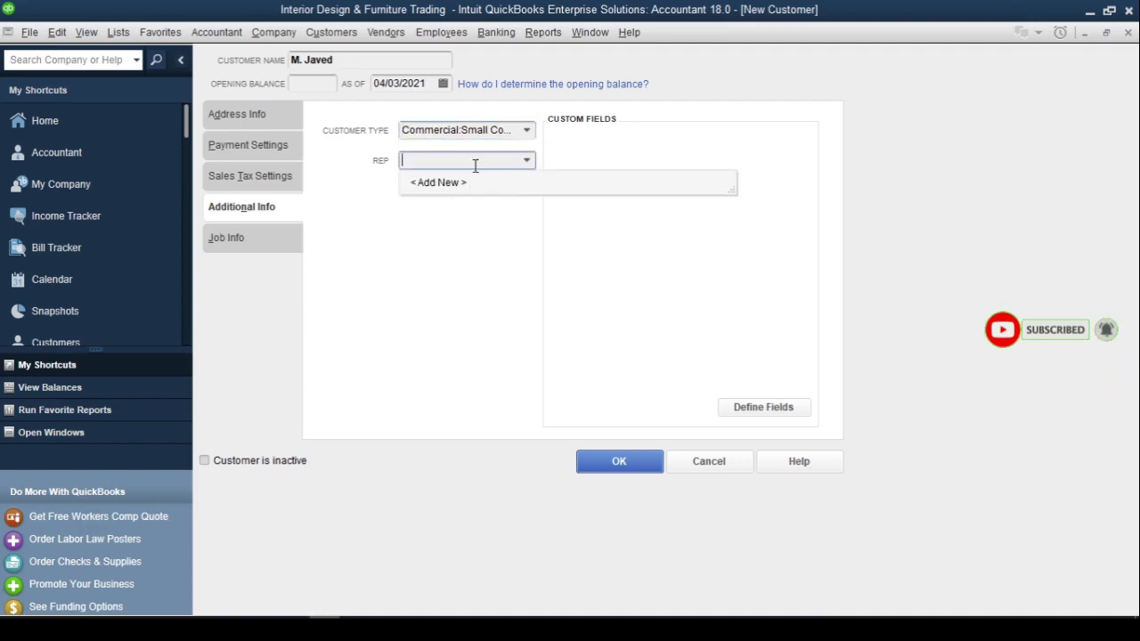
click(475, 238)
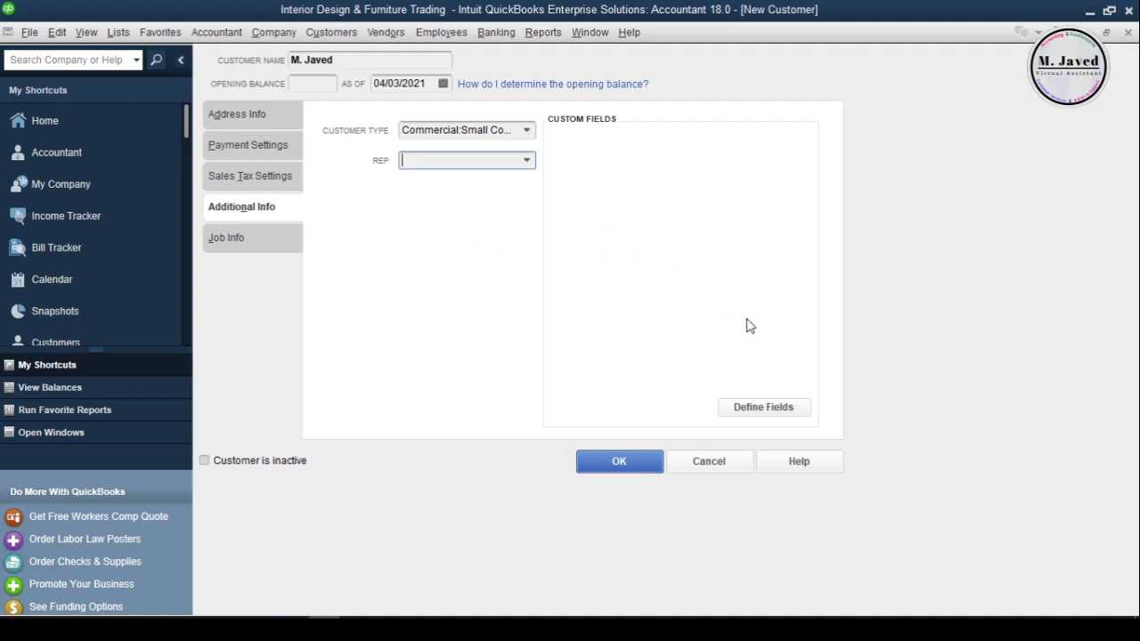
click(764, 407)
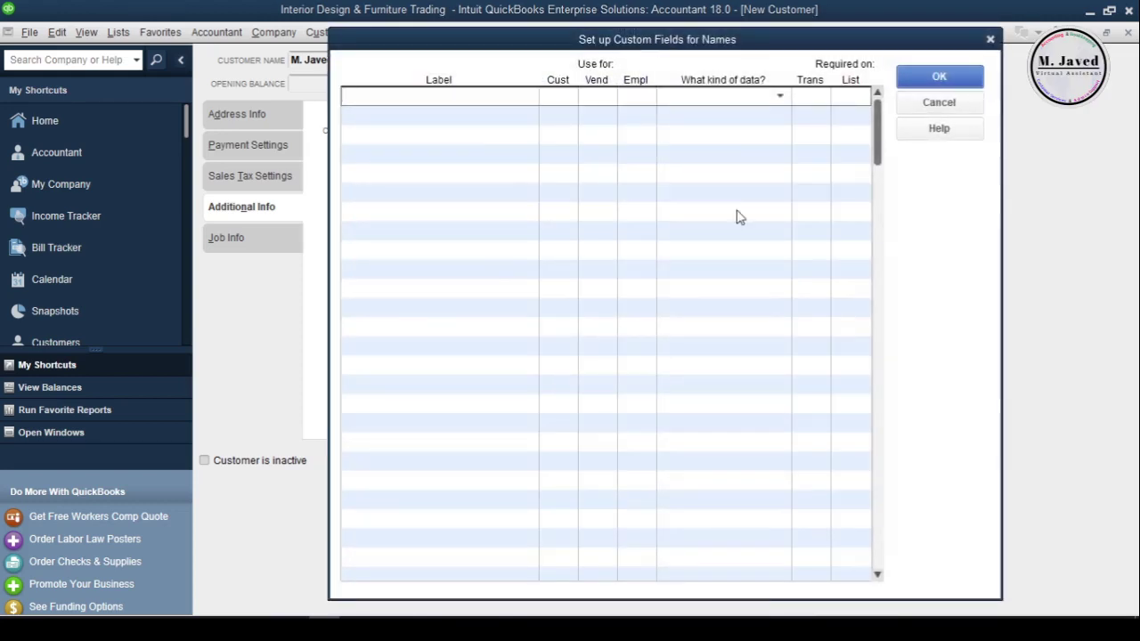
Enable a custom name field for customers, review Job and Address info, and save the customer
click(392, 109)
click(991, 41)
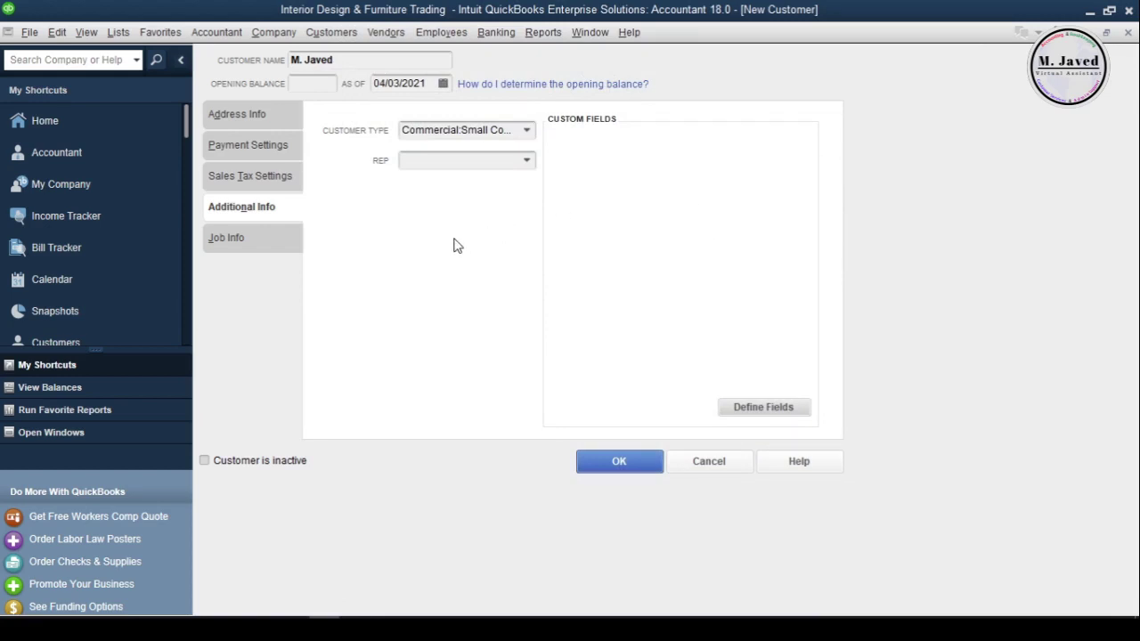
click(268, 242)
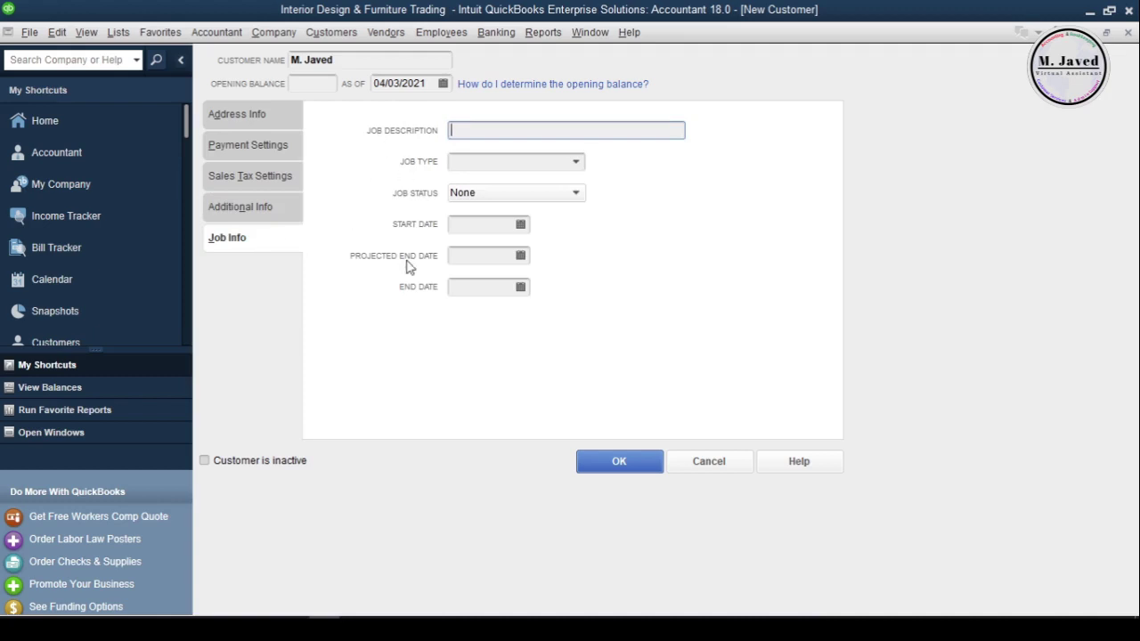
click(272, 115)
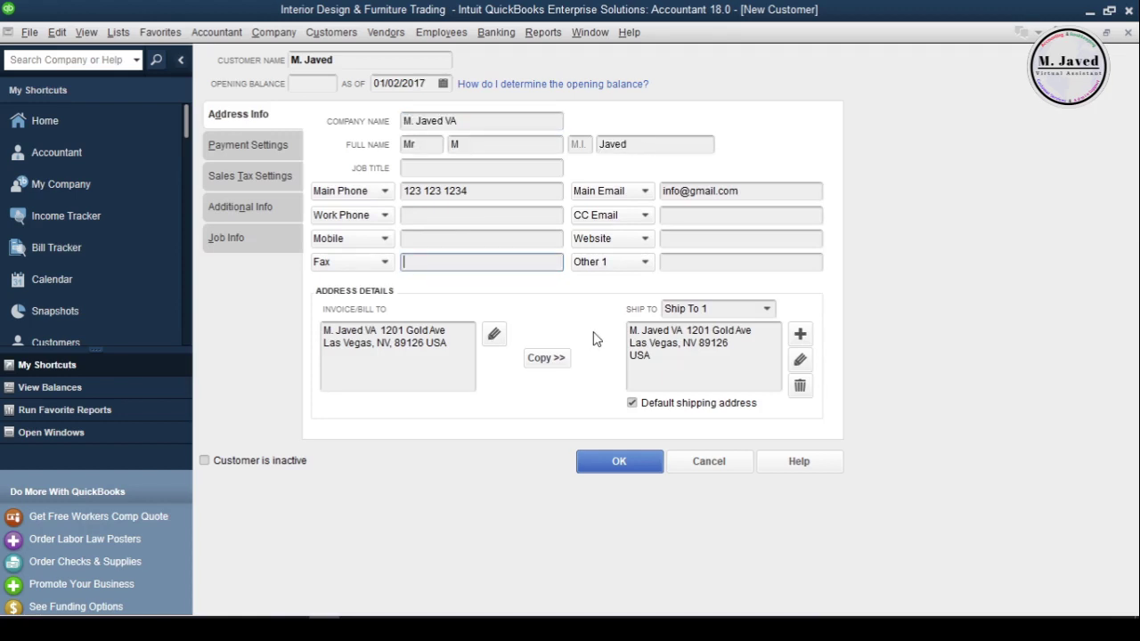
click(611, 456)
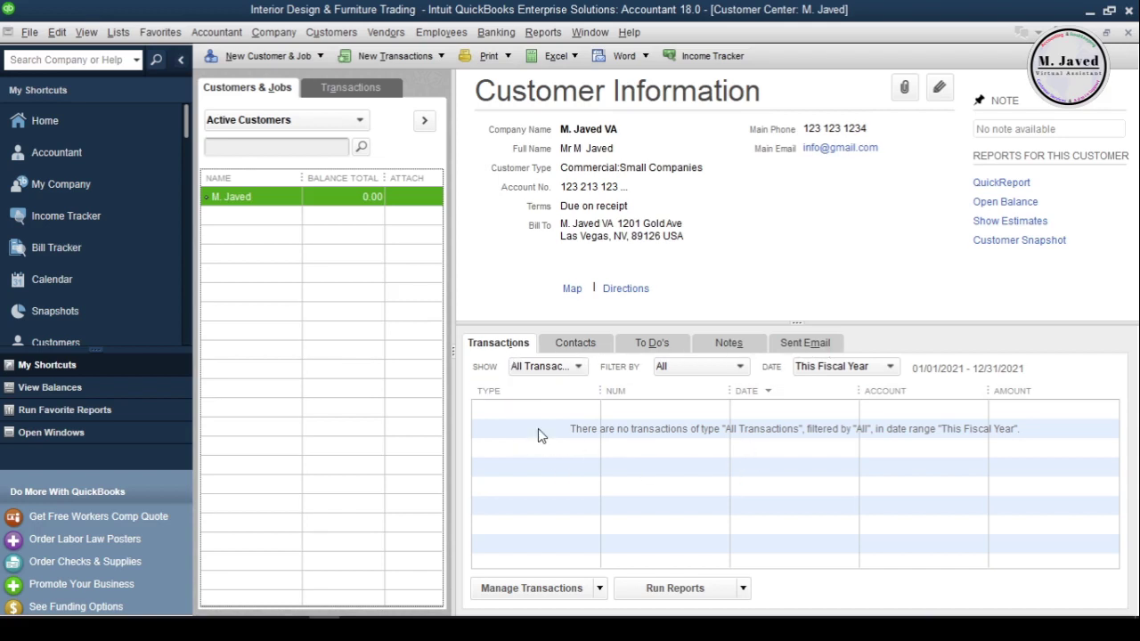
Review the transaction type and date filters, then show the new customer's empty Contacts list
click(578, 367)
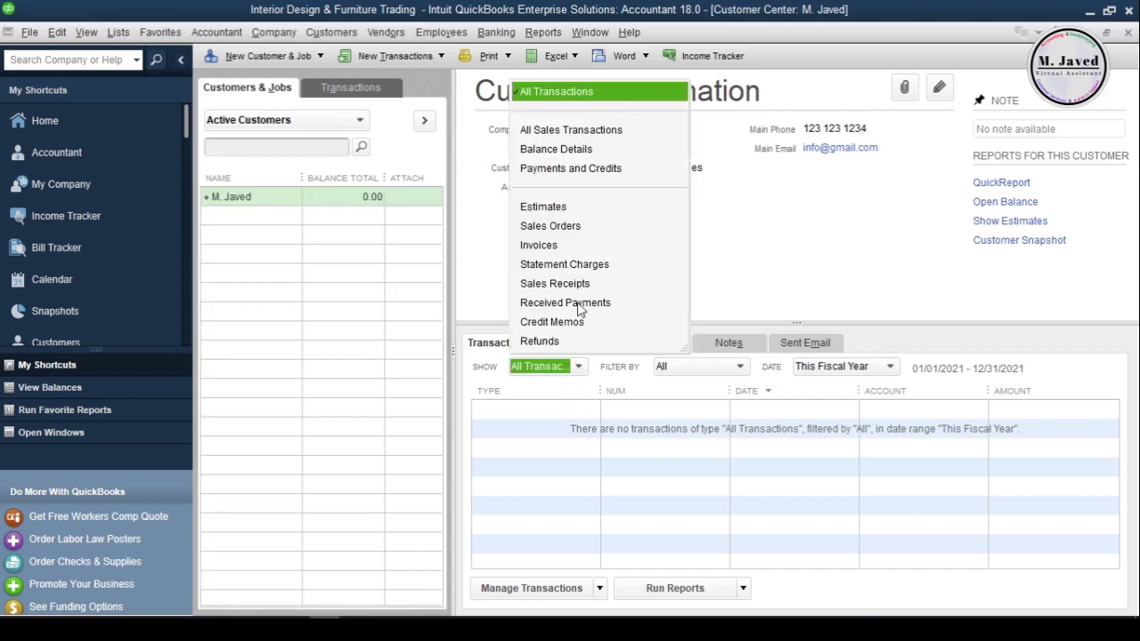
click(738, 374)
click(889, 366)
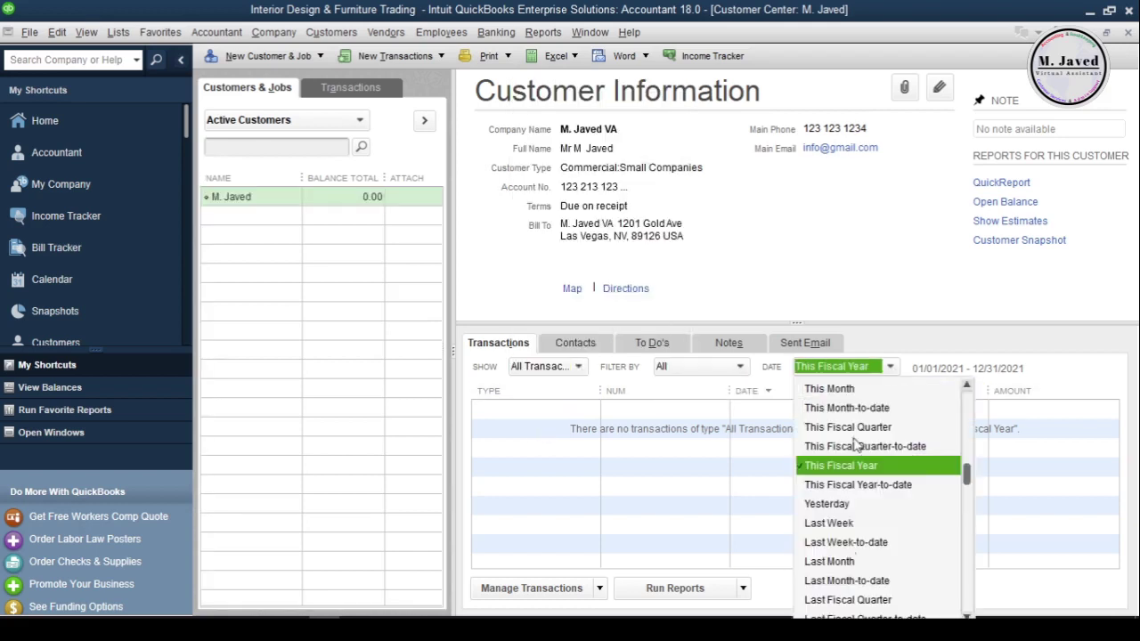
click(746, 301)
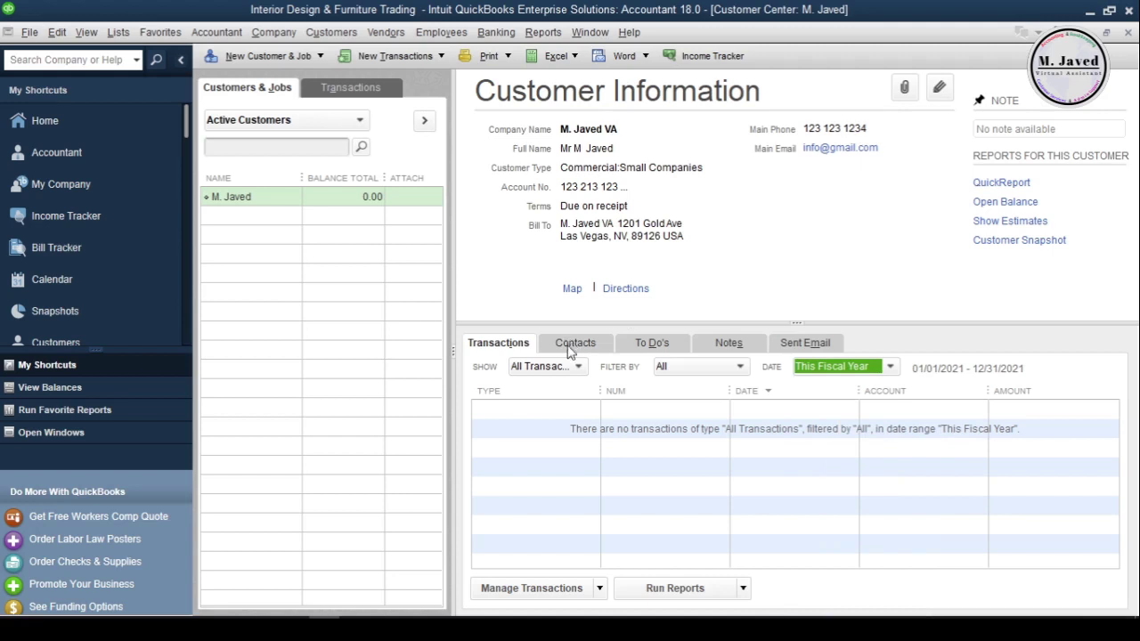
click(571, 347)
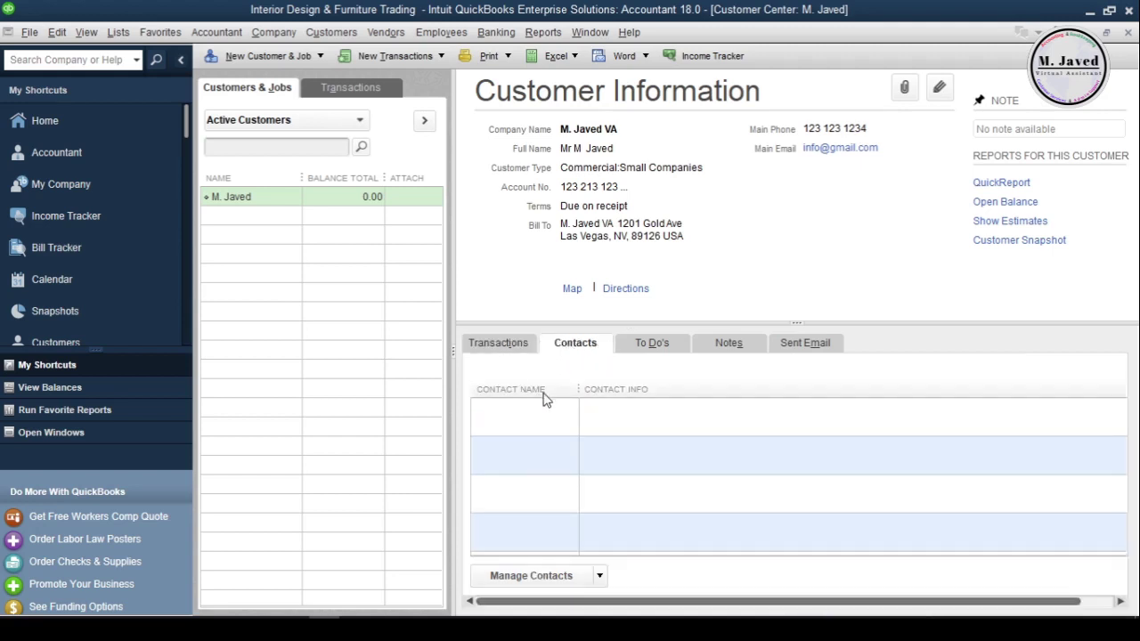
Add the first contact with a first name, work phone and main email, then start another
click(524, 575)
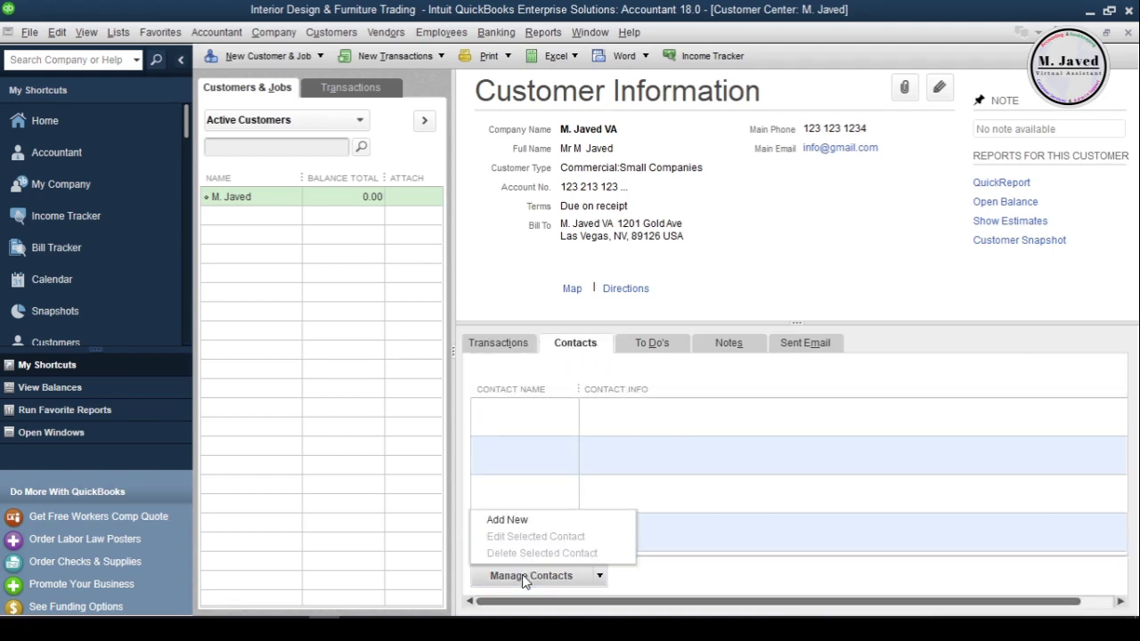
click(511, 521)
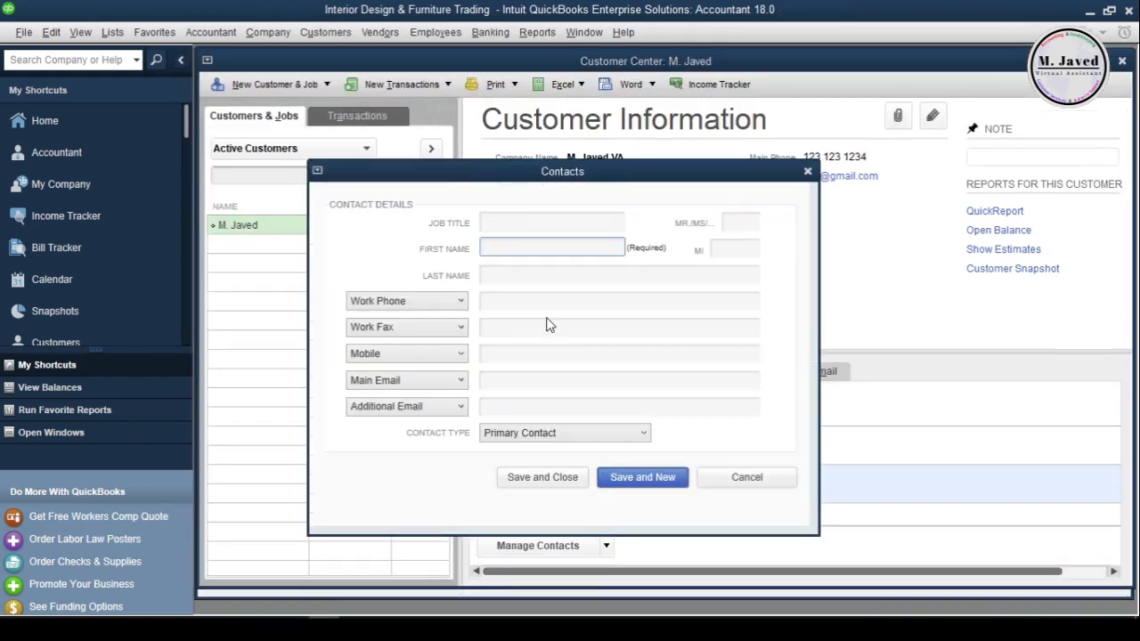
text(Amy)
click(512, 300)
text(123 123 1234)
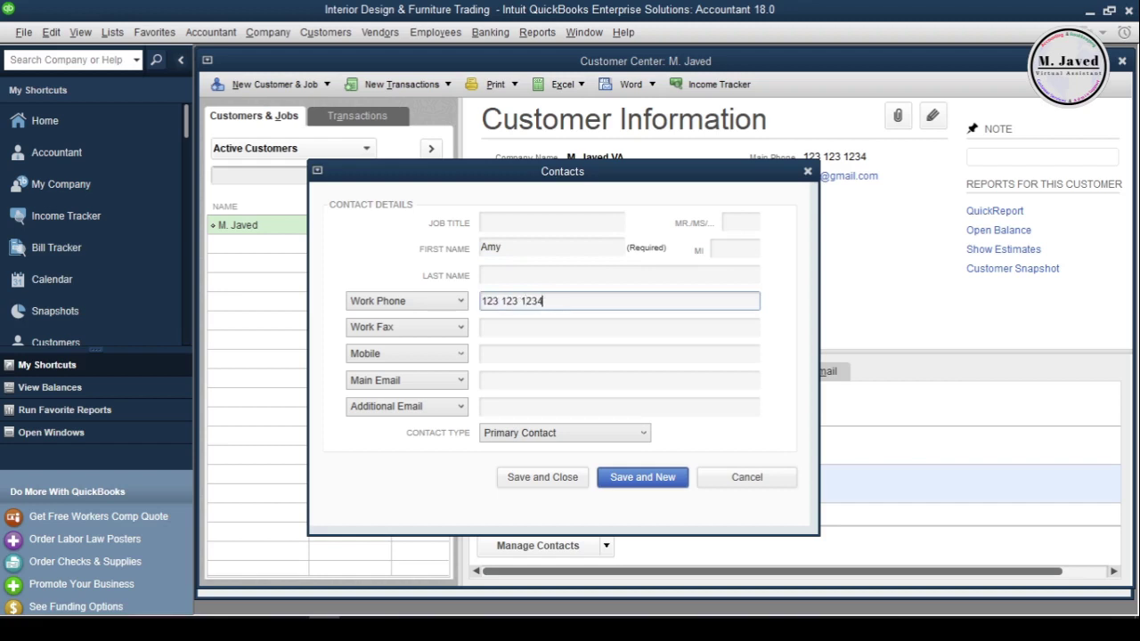
click(517, 382)
click(582, 439)
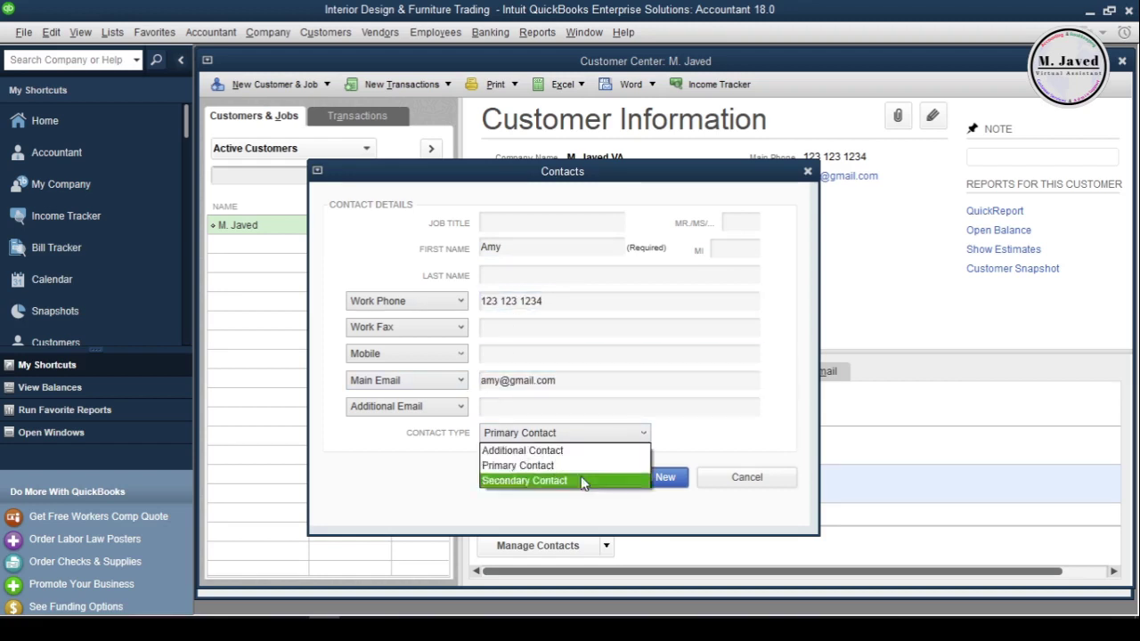
click(583, 482)
click(642, 485)
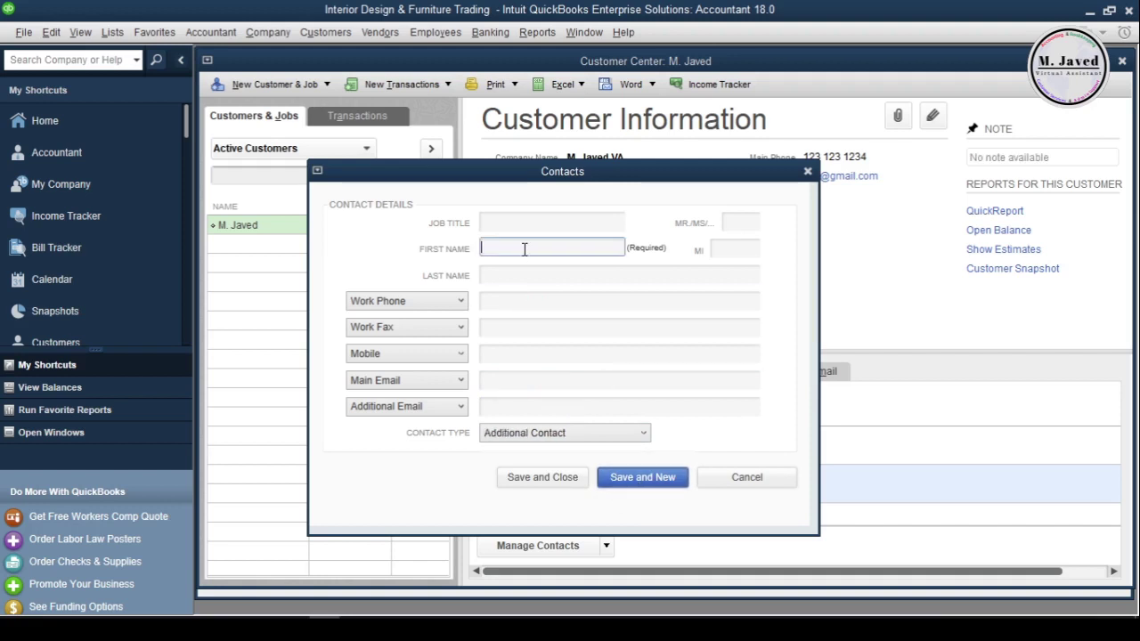
Add a second contact with its own first name, work phone and email, typed as Secondary Contact
text(Jeff)
key(Tab)
click(527, 303)
text(123 234 3456)
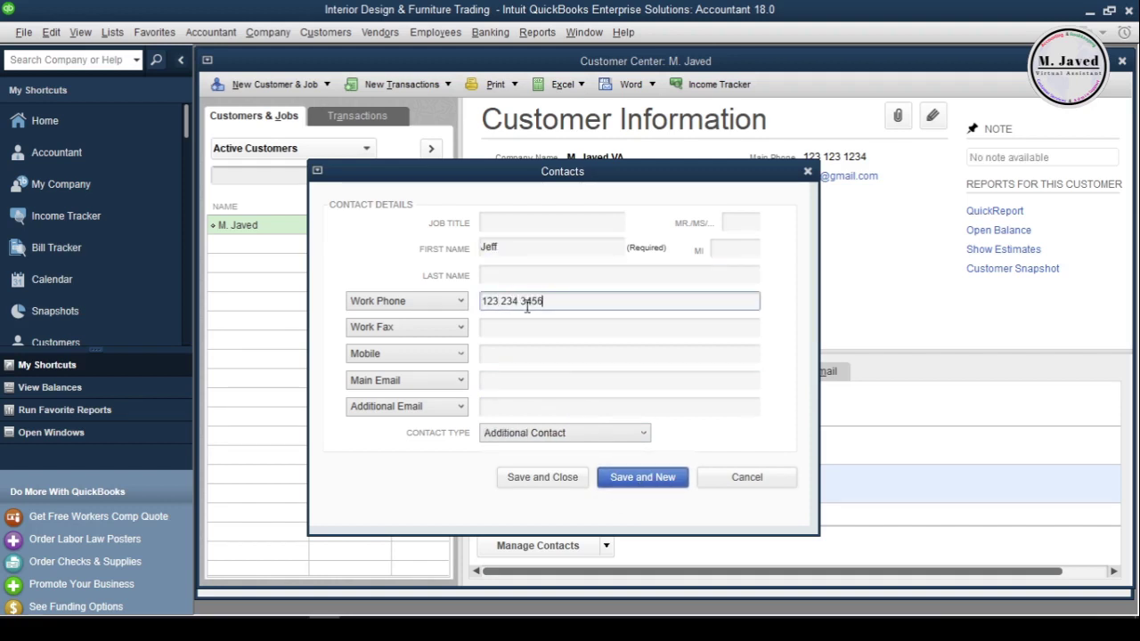
click(525, 404)
click(523, 381)
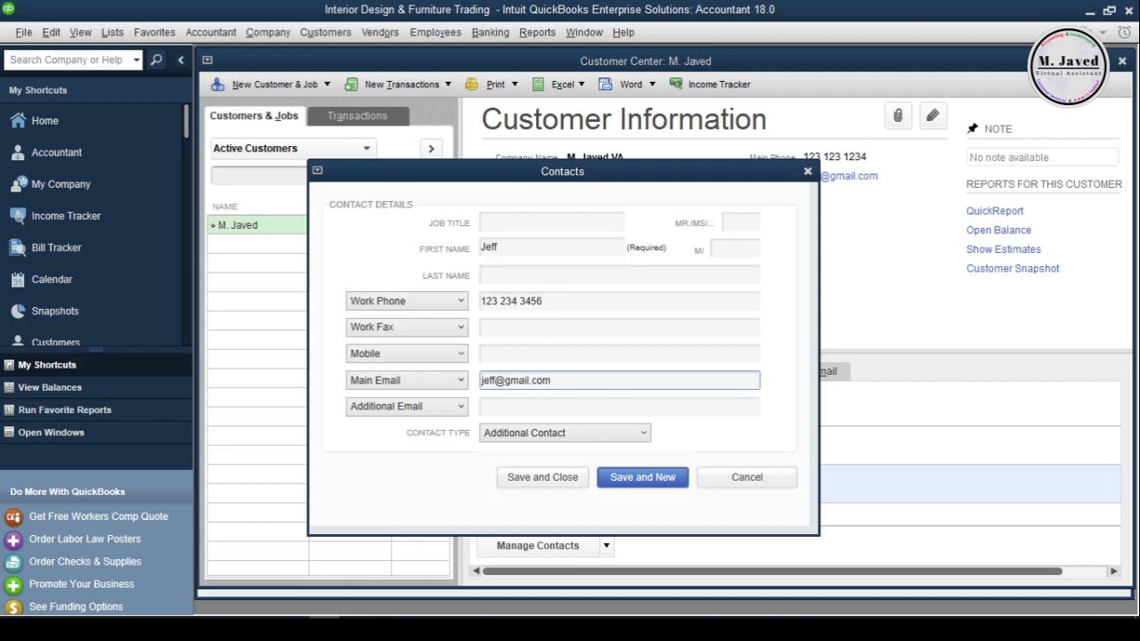
click(565, 433)
click(524, 481)
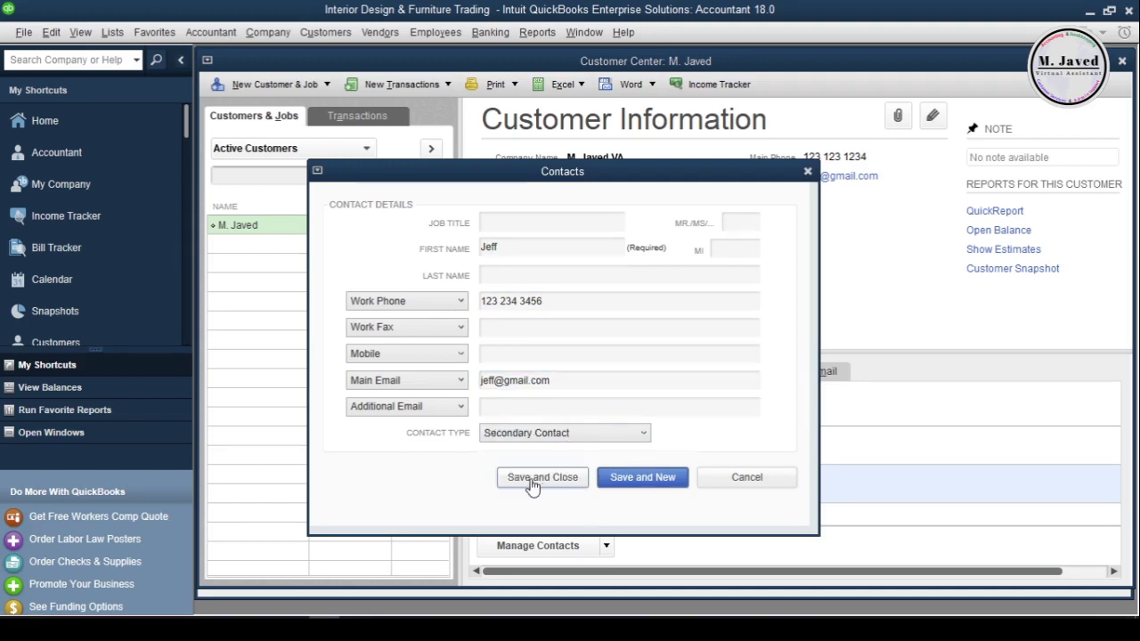
click(543, 477)
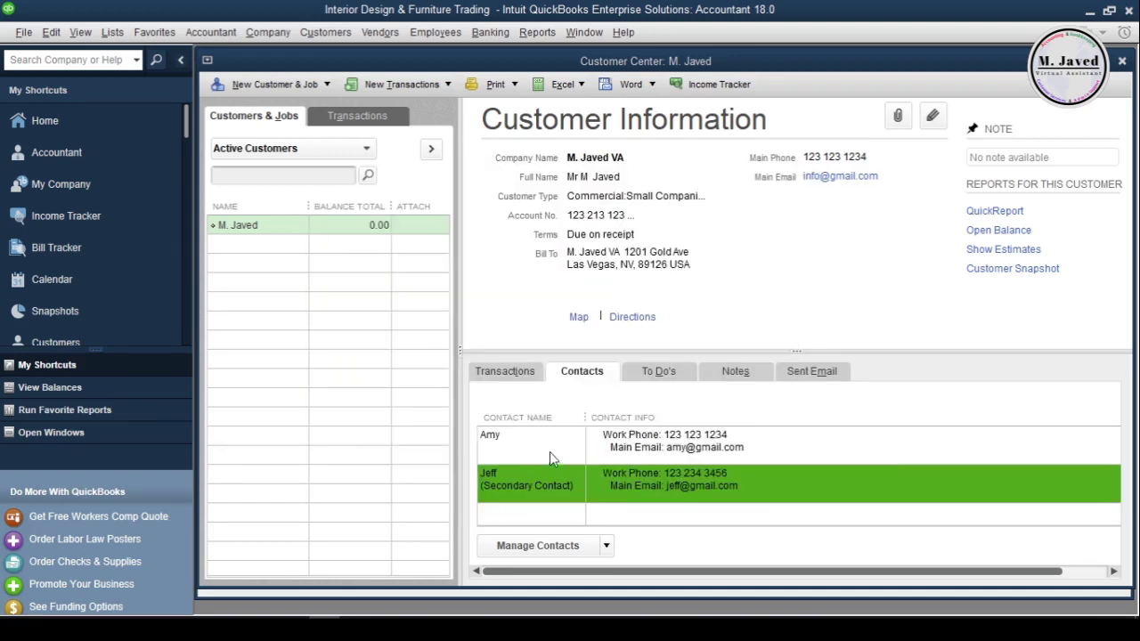
click(670, 372)
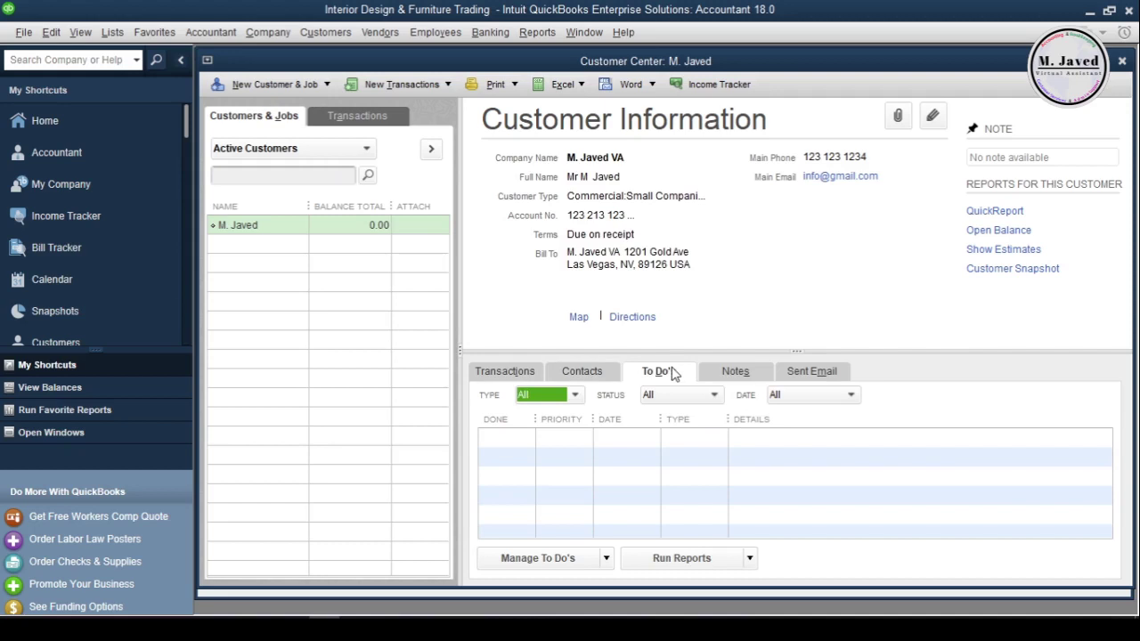
Start a new E-mail type to-do linked to the new customer
click(520, 557)
click(526, 577)
click(474, 137)
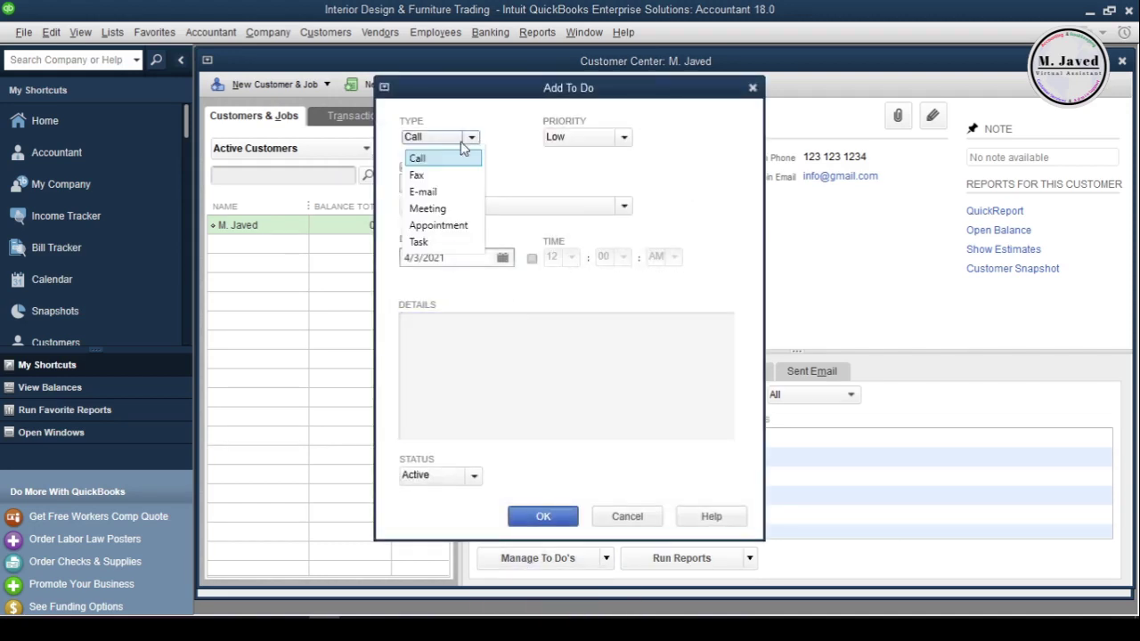
click(420, 190)
click(474, 183)
click(438, 215)
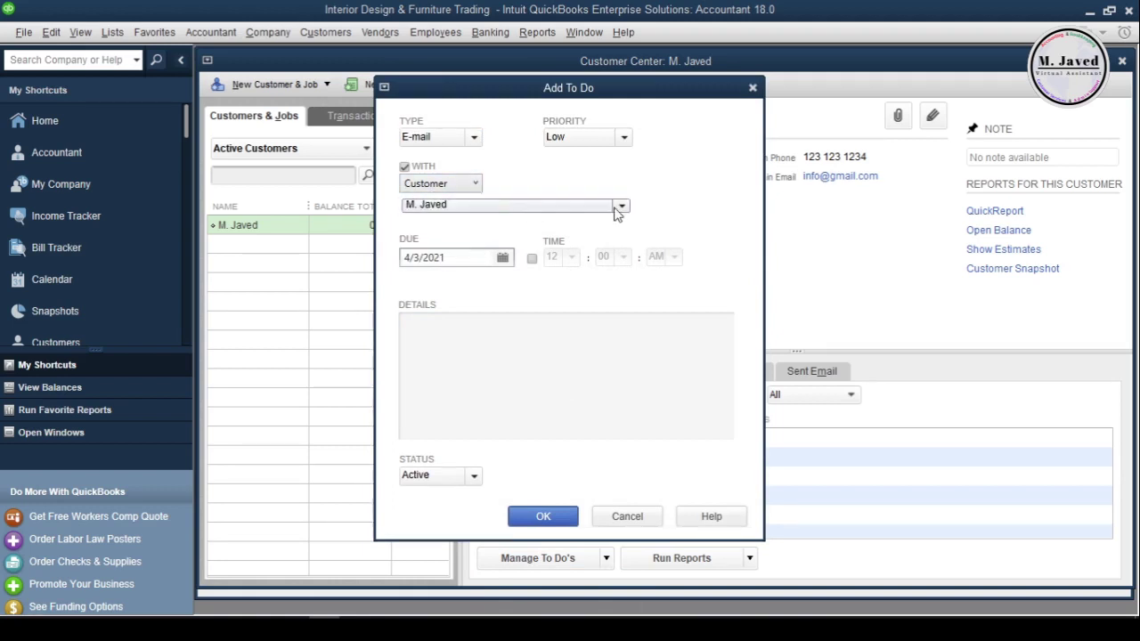
click(623, 206)
click(504, 221)
Set the to-do due 4/8/2021 with details 'Send an E-mail to inform about the new services/products' and save it
click(466, 257)
click(472, 336)
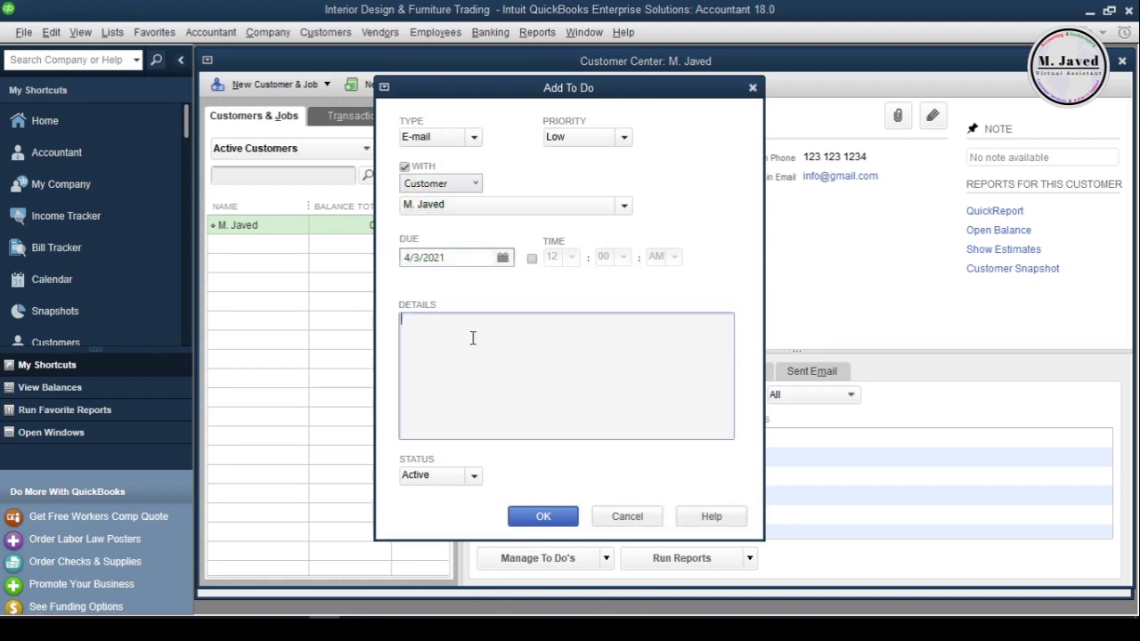
click(503, 258)
click(590, 345)
click(466, 323)
text(Send an E-mail to inform about the new services/products)
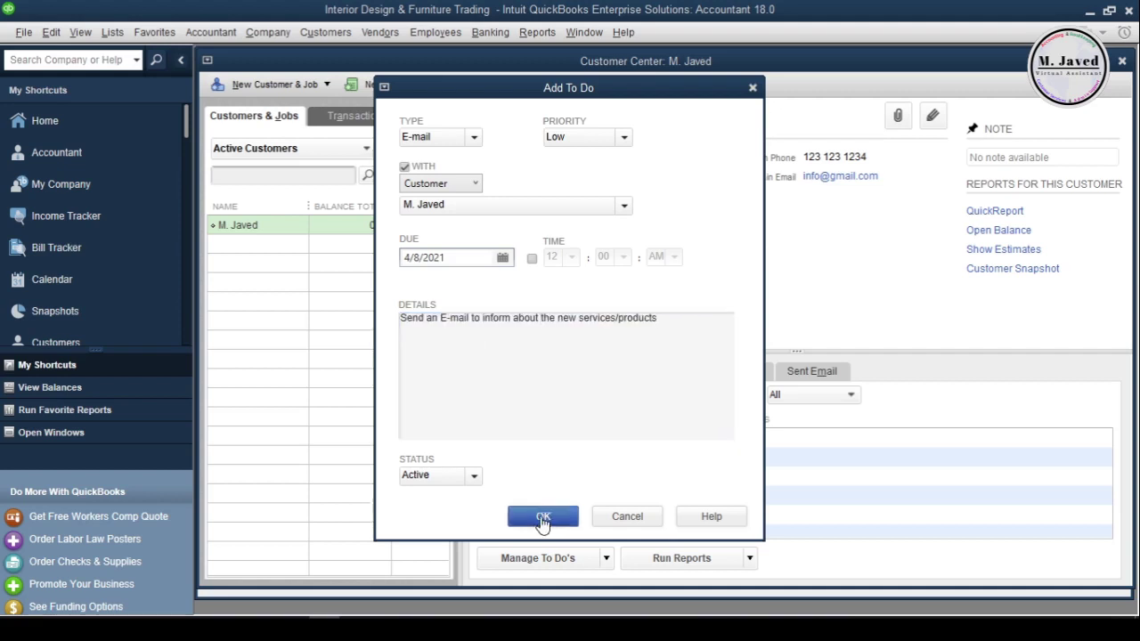
click(543, 517)
click(563, 450)
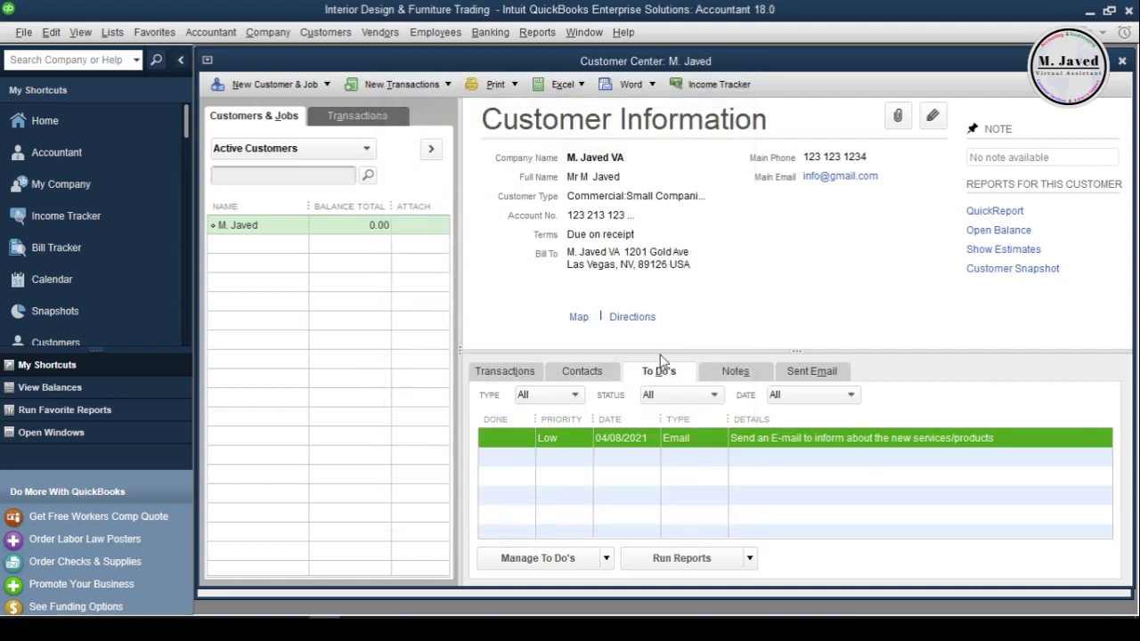
Add the customer note 'Very much interested in our services/products' and return to the transactions list
click(735, 372)
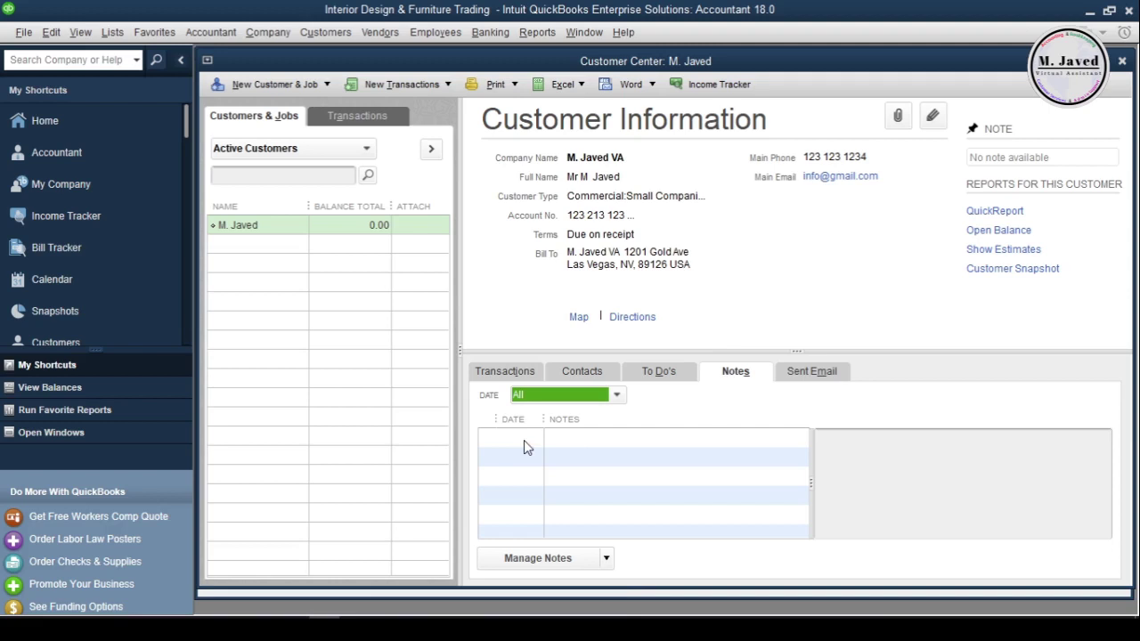
click(537, 557)
click(512, 581)
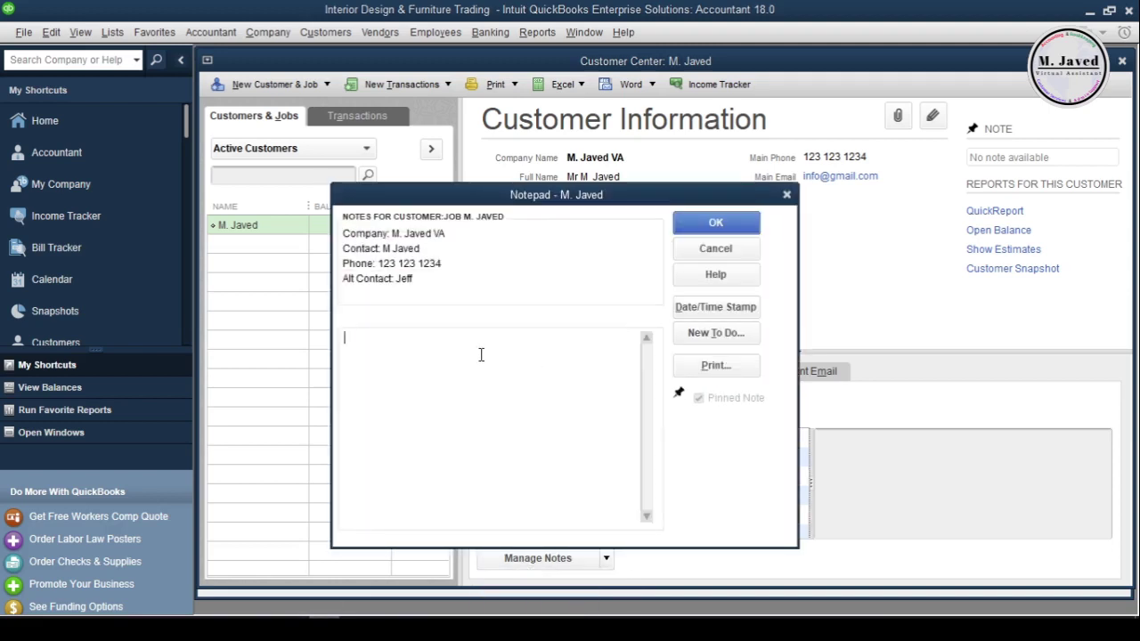
text(Very much interested in our services/products)
click(716, 222)
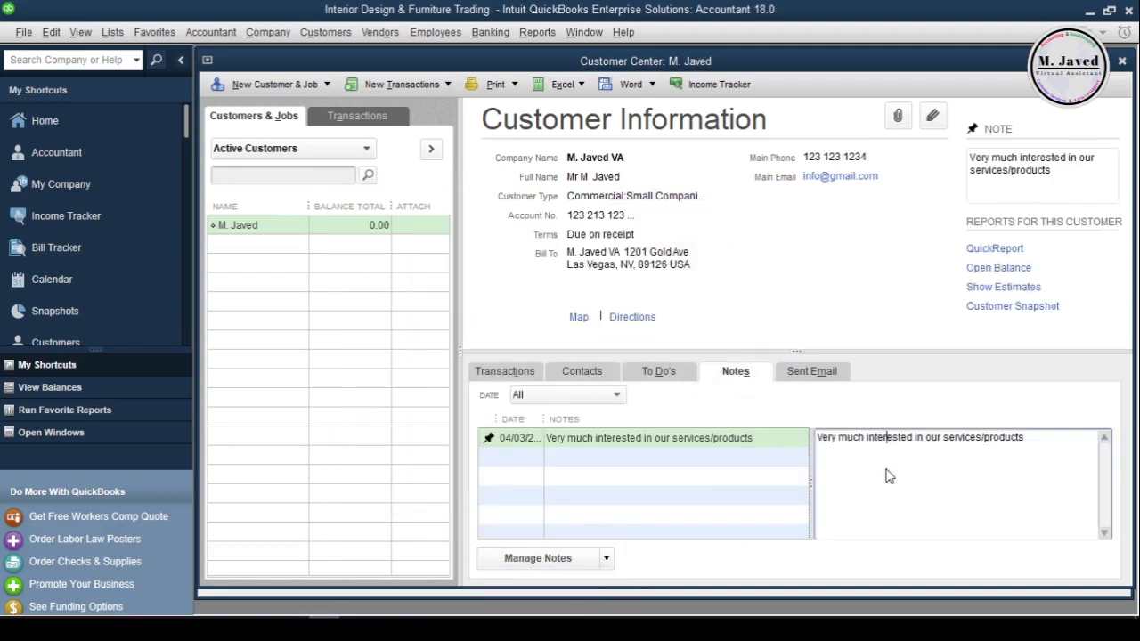
click(765, 444)
click(799, 380)
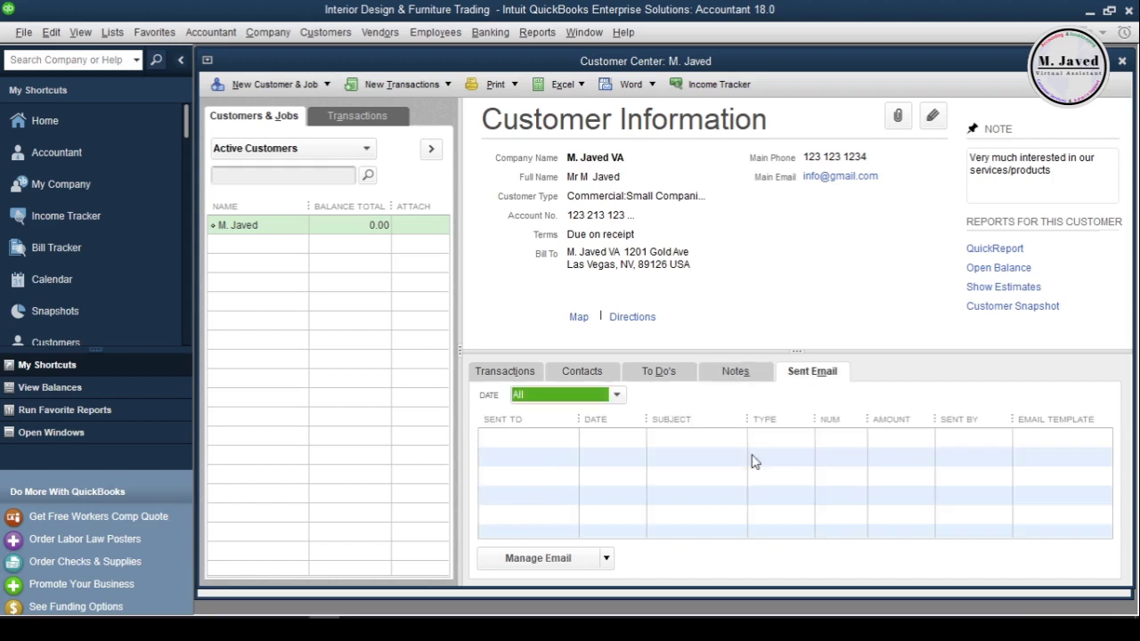
click(522, 377)
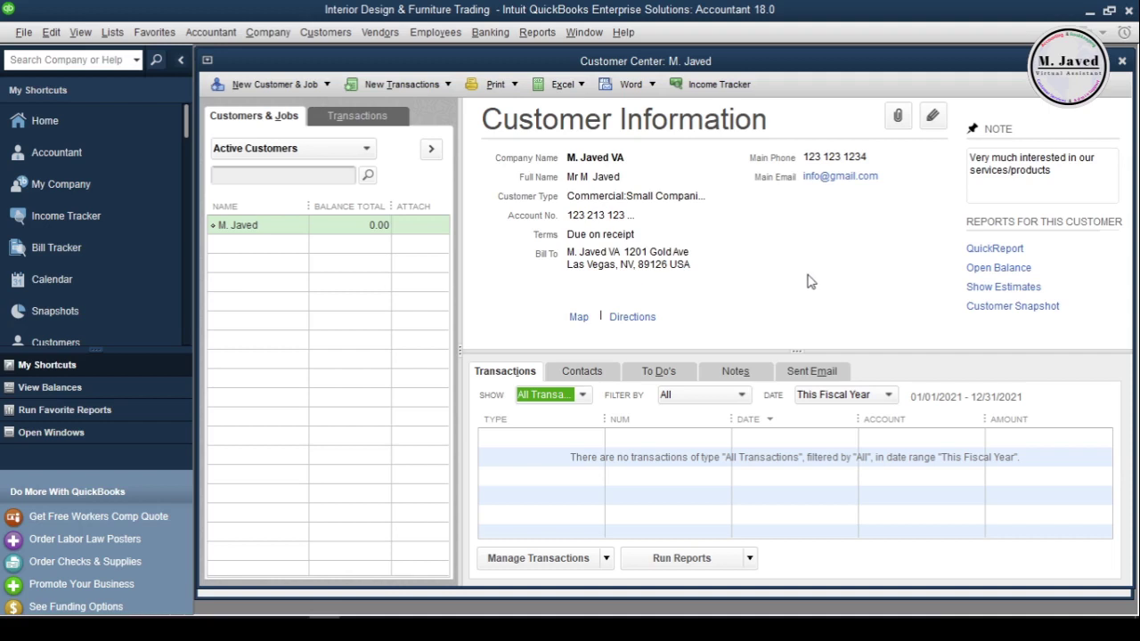
Close the Customer Center to return to the QuickBooks Home page
click(1123, 61)
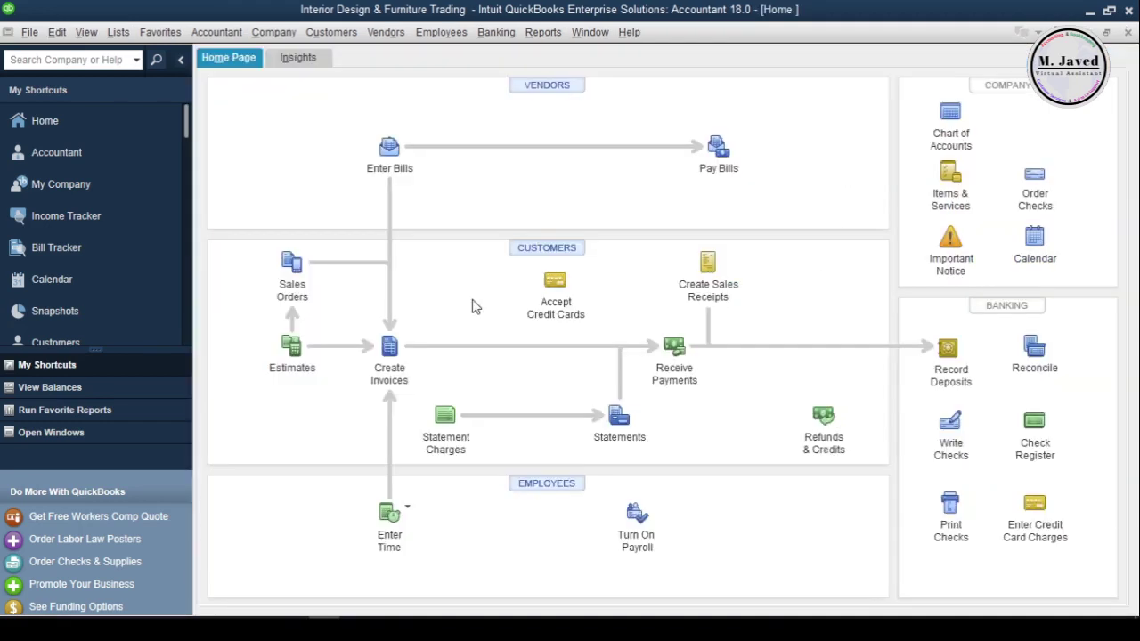